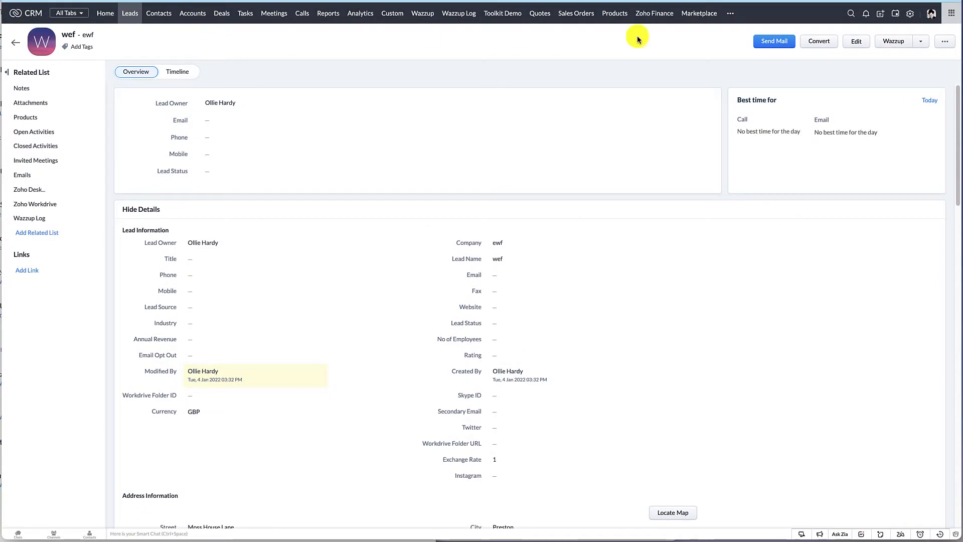
- Create a new CRM module under modules and fields and set its plural name to Address Custom
left_click(911, 15)
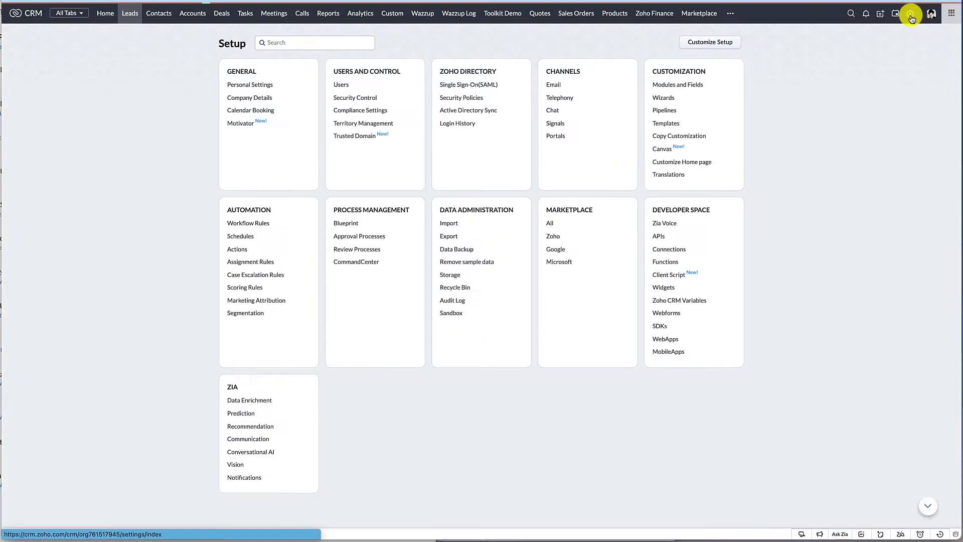
left_click(697, 85)
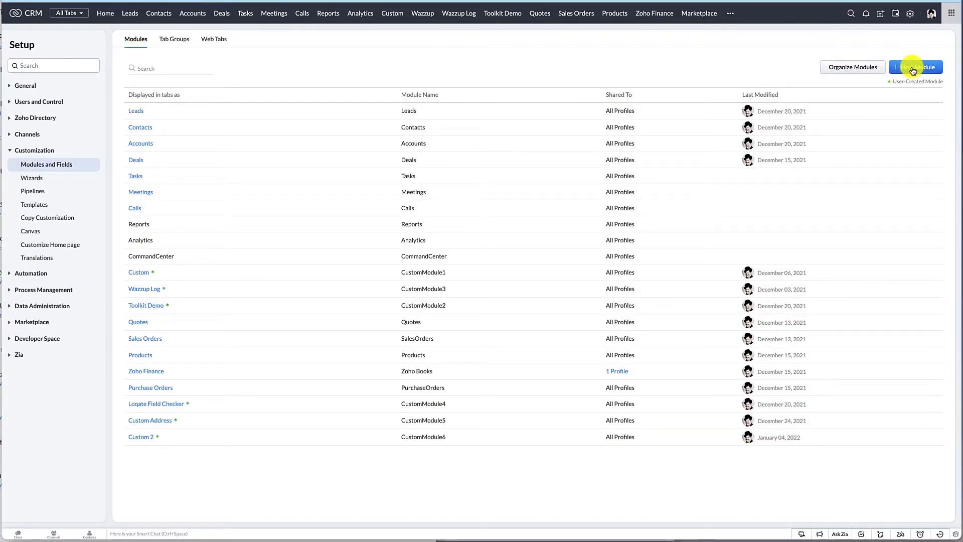
left_click(912, 70)
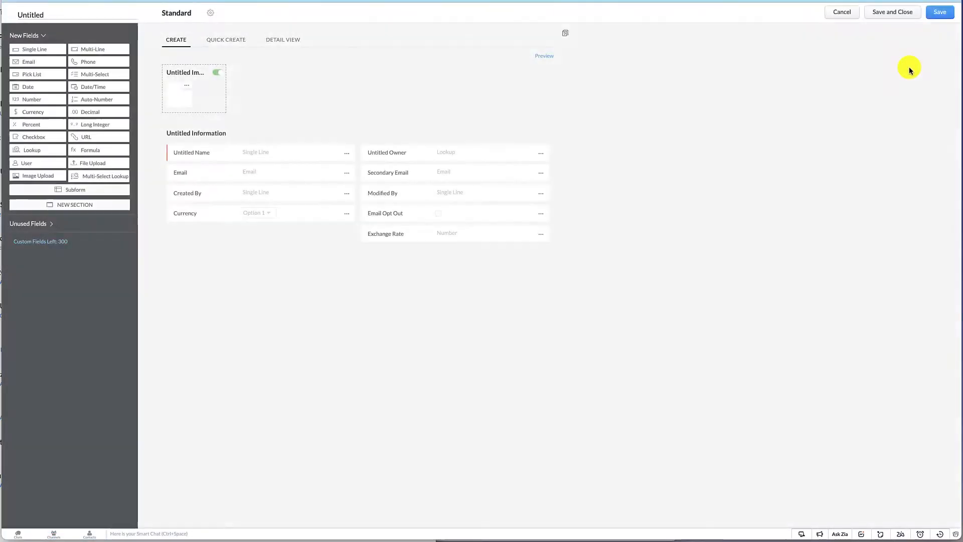
left_click(69, 17)
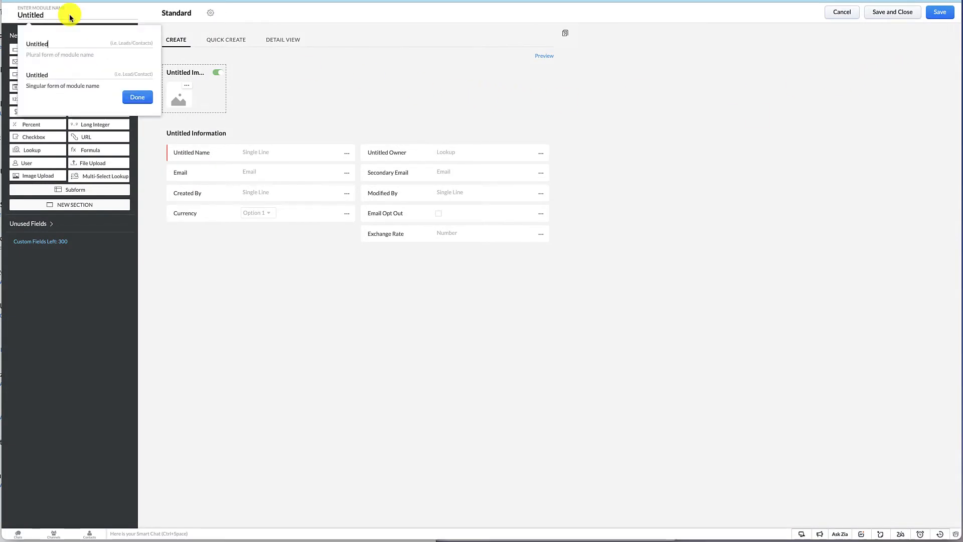
left_click_drag(59, 44, 18, 43)
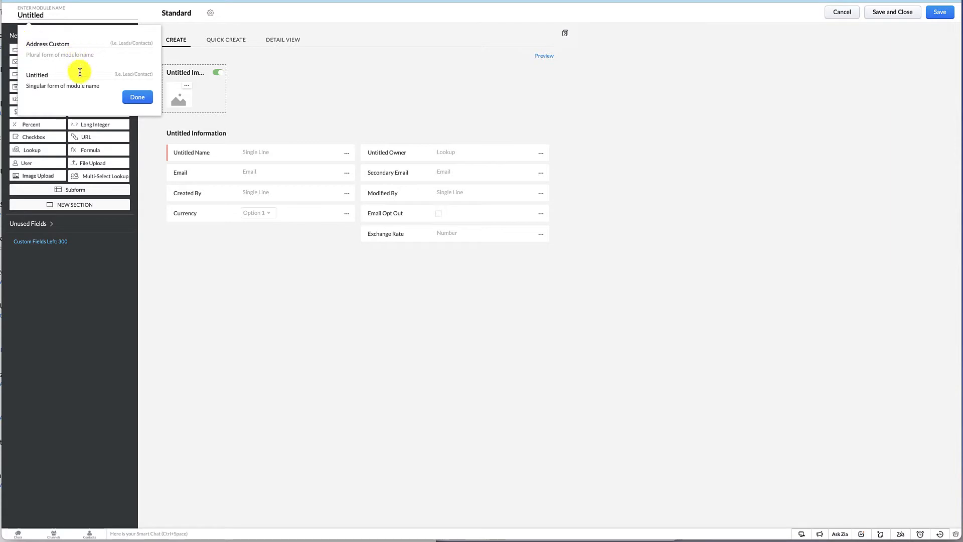
left_click(134, 95)
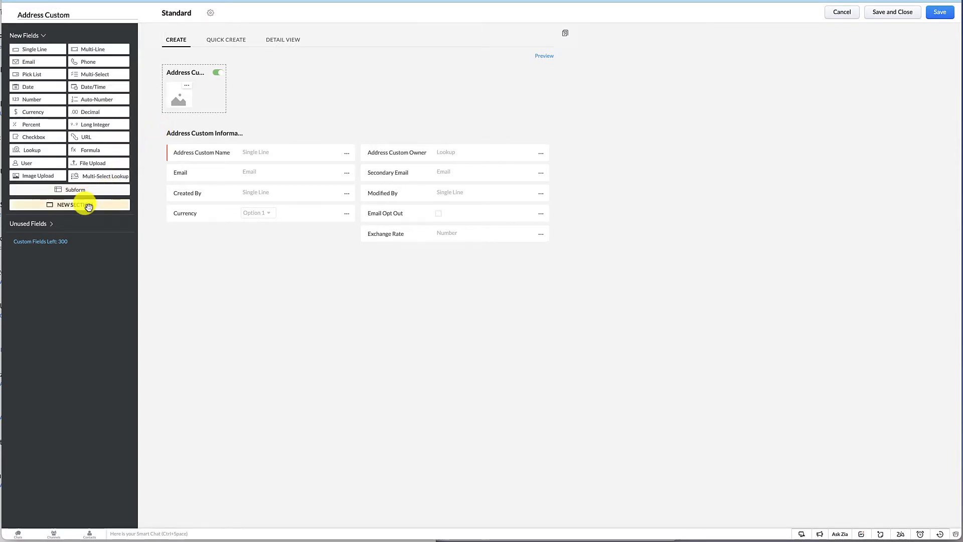
- Add an Address section above the information section with five single-line fields named Street, City, County, Postcode and Country
left_click_drag(86, 205, 247, 144)
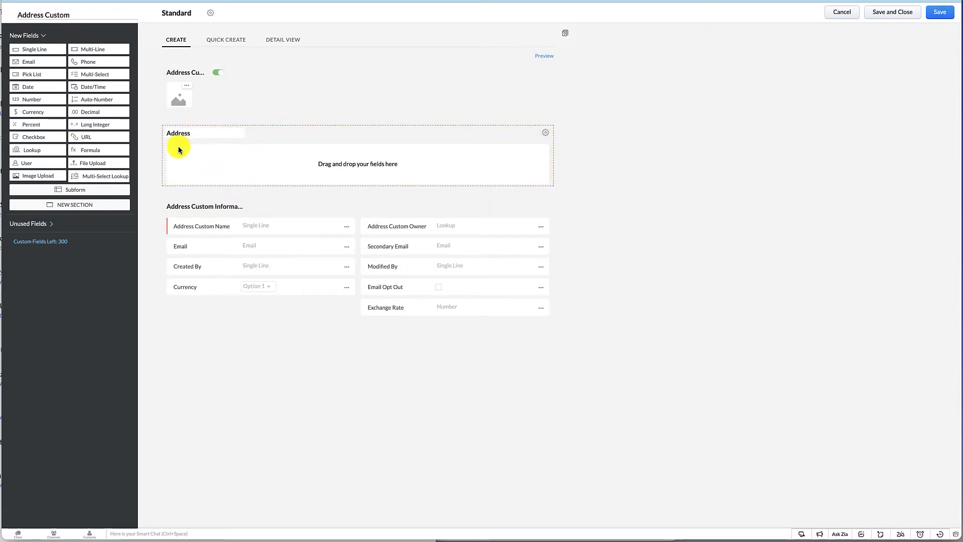
left_click_drag(35, 49, 201, 239)
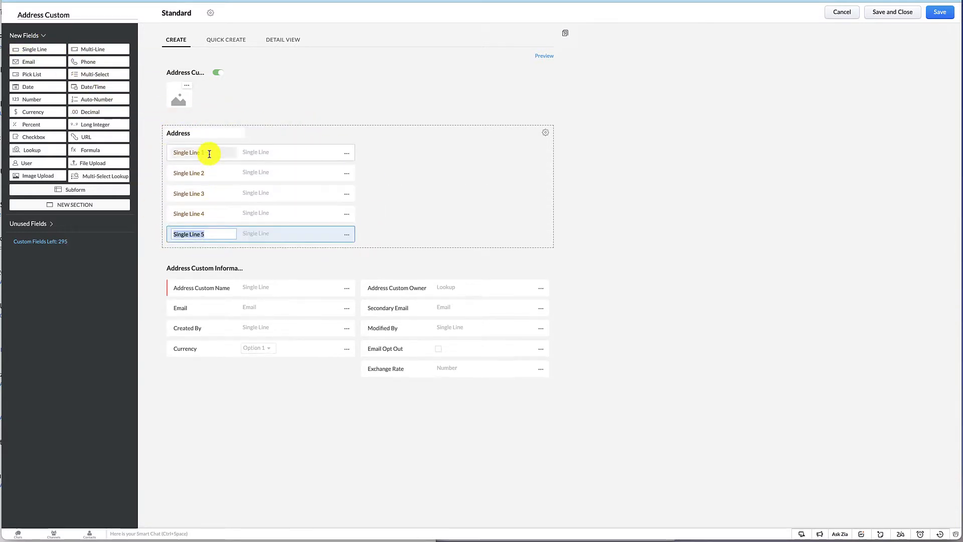
left_click(209, 153)
type("Street")
left_click(221, 173)
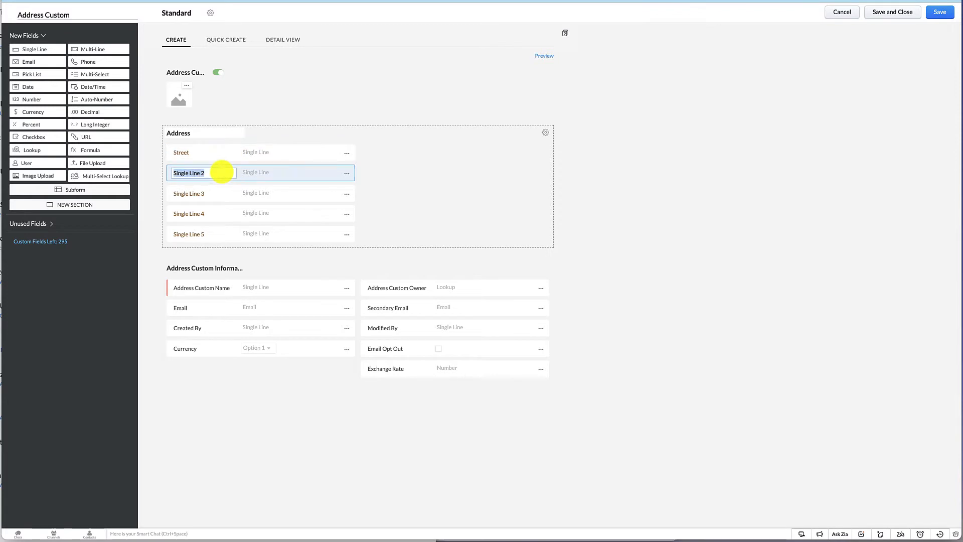
type("City")
left_click(227, 193)
type("Coun")
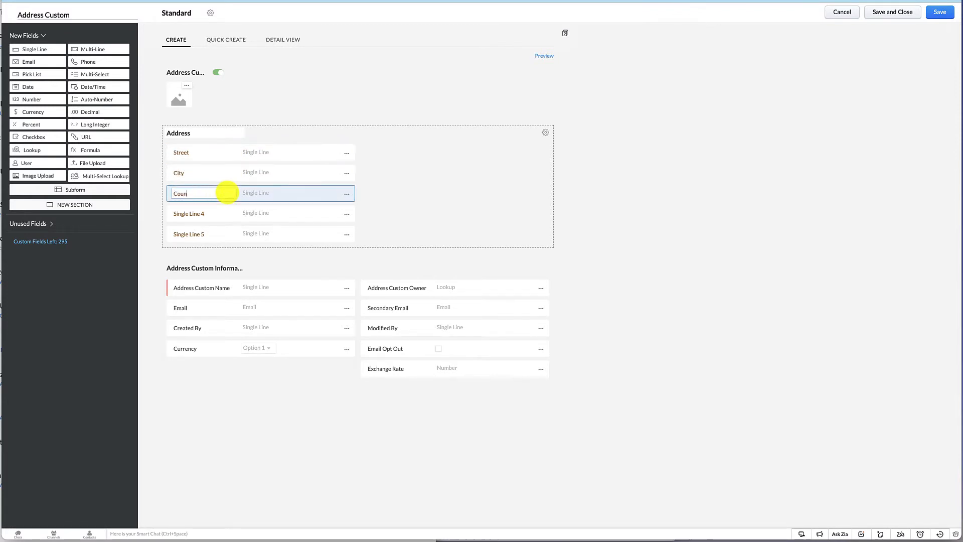
type("ty")
left_click(231, 215)
type("Postcode")
left_click(225, 233)
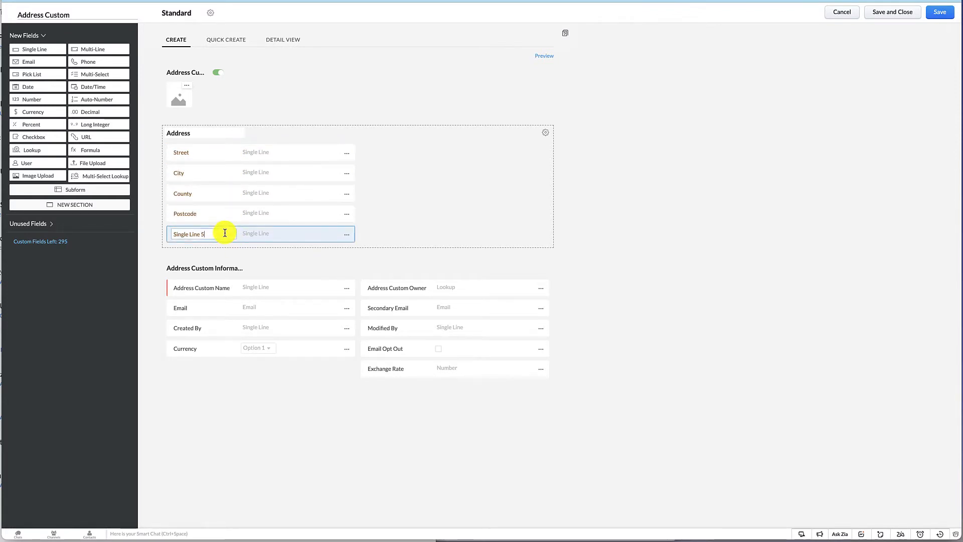
left_click(642, 221)
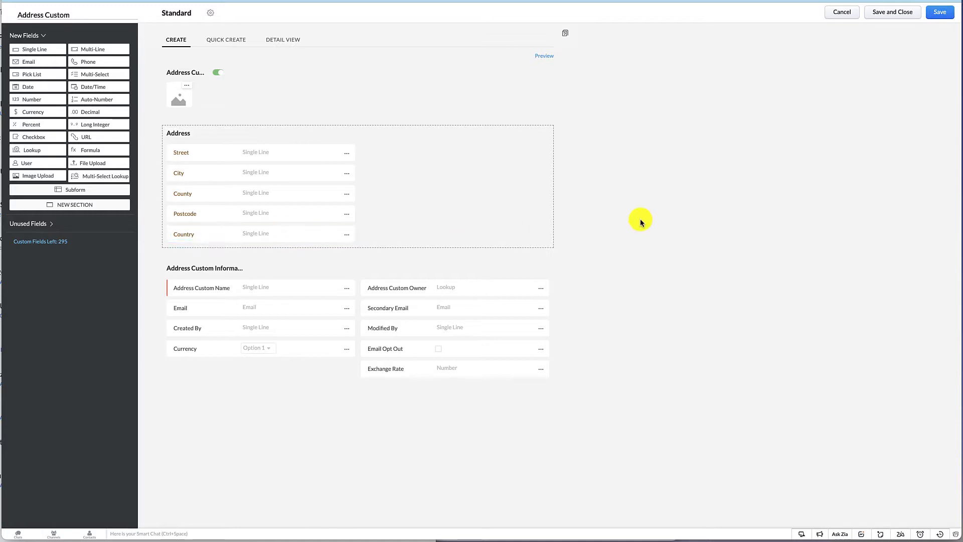
- Change the Address Custom Name field's type to Auto Number with starting number 1
left_click(347, 288)
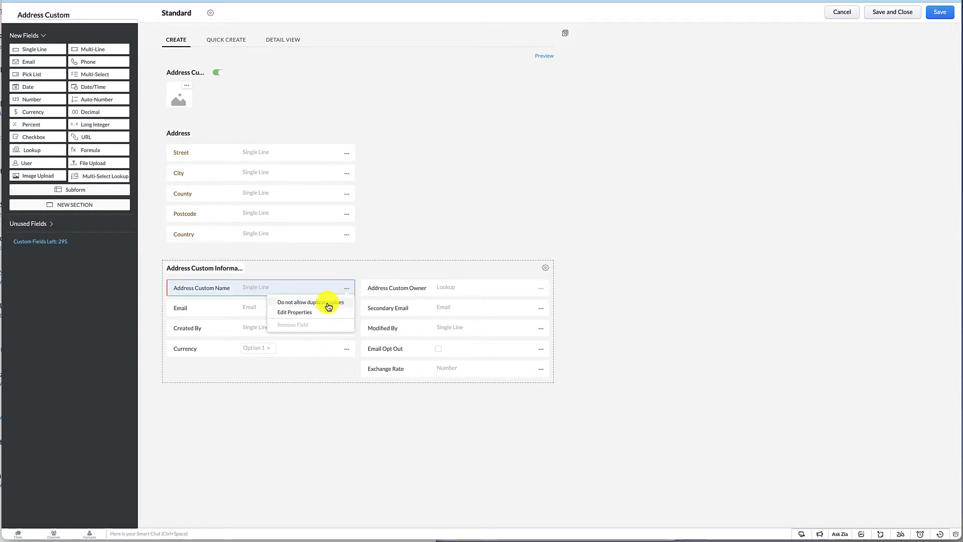
left_click(301, 312)
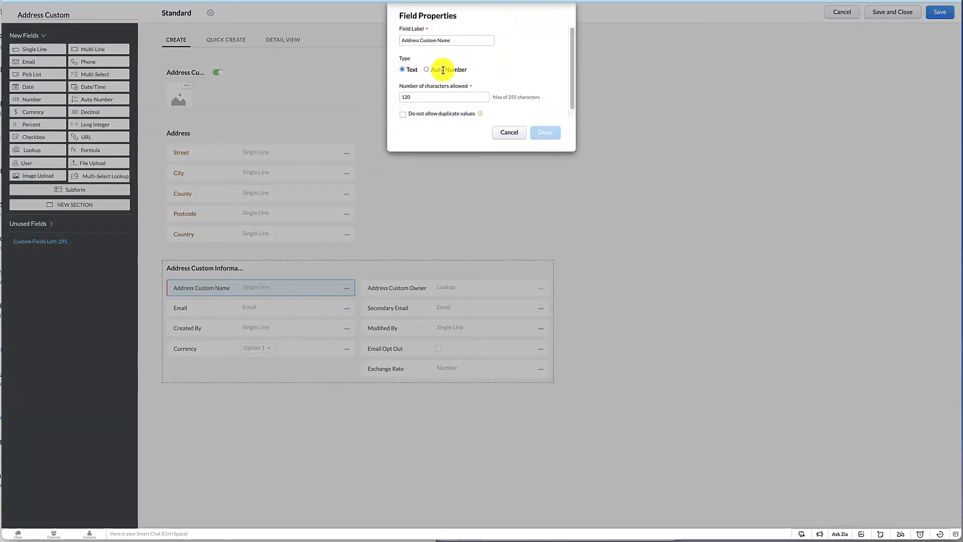
left_click(427, 70)
left_click(428, 130)
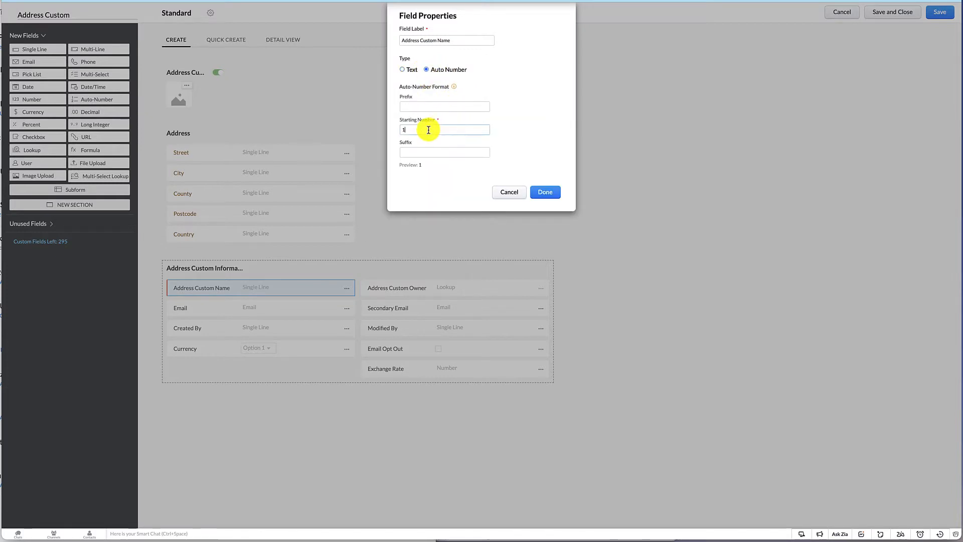
left_click(545, 192)
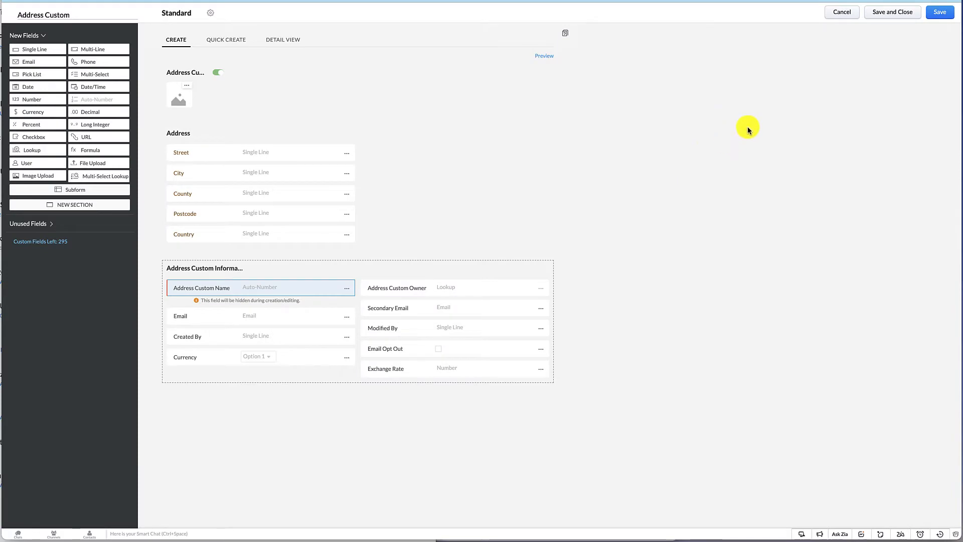
- Save the Address Custom module with access for the Administrator and Standard profiles, and leave the layout editor
left_click(941, 12)
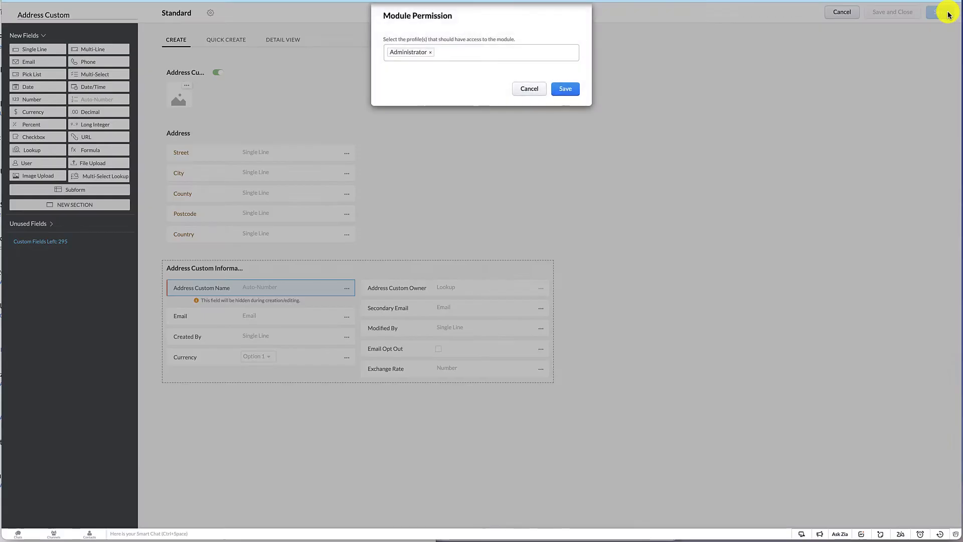
left_click(485, 53)
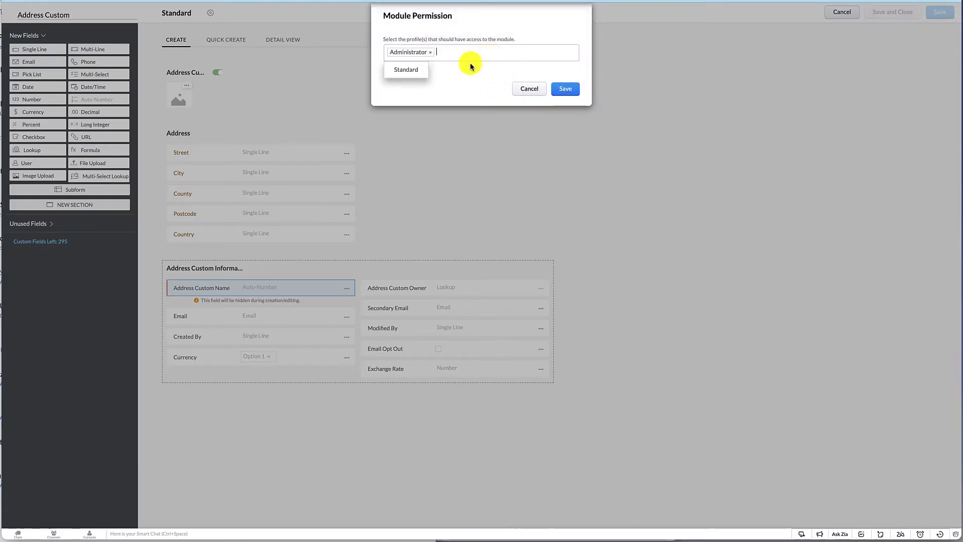
left_click(420, 70)
left_click(563, 91)
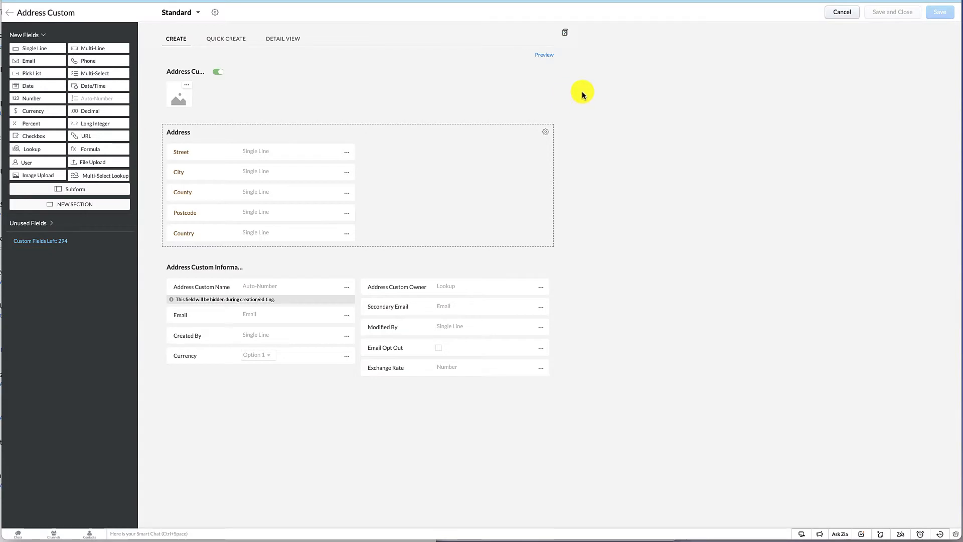
left_click(6, 15)
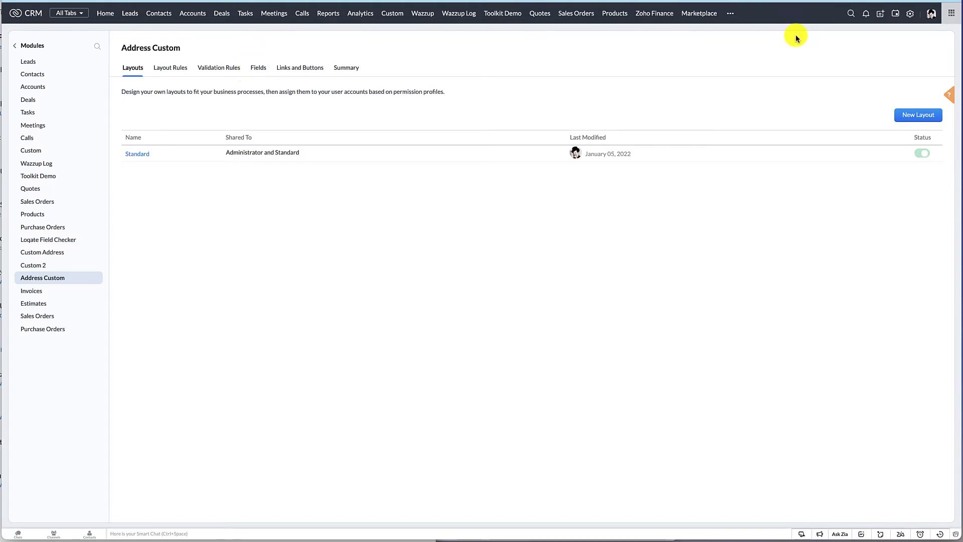
left_click(910, 14)
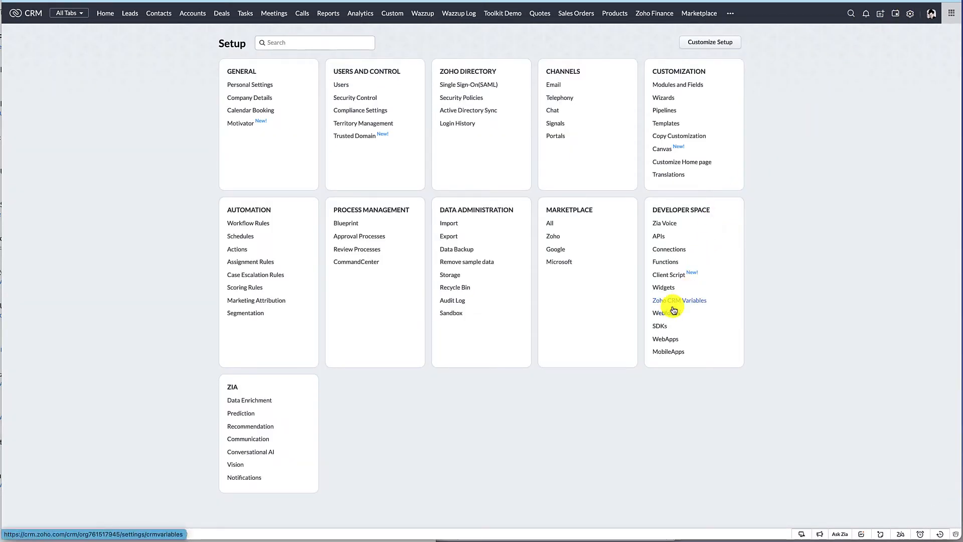
left_click(664, 288)
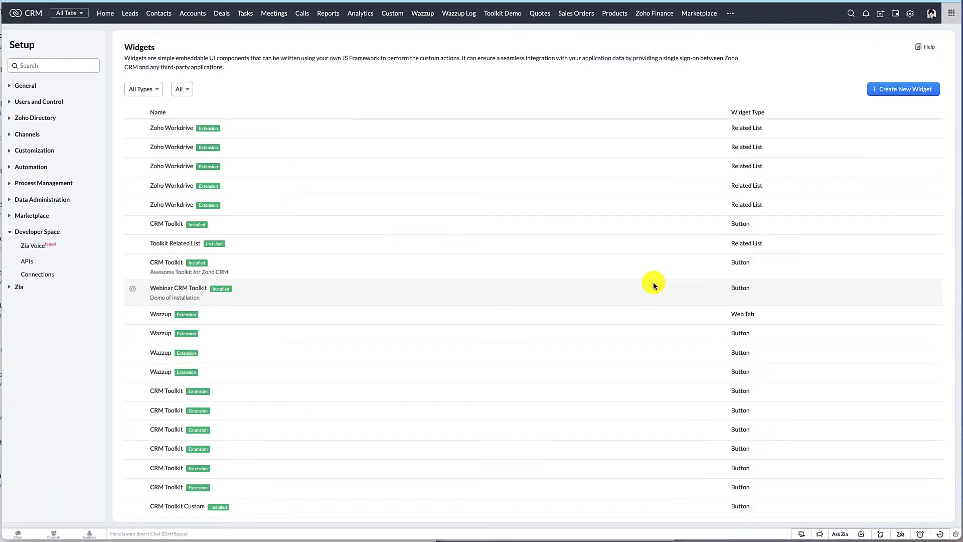
left_click(888, 89)
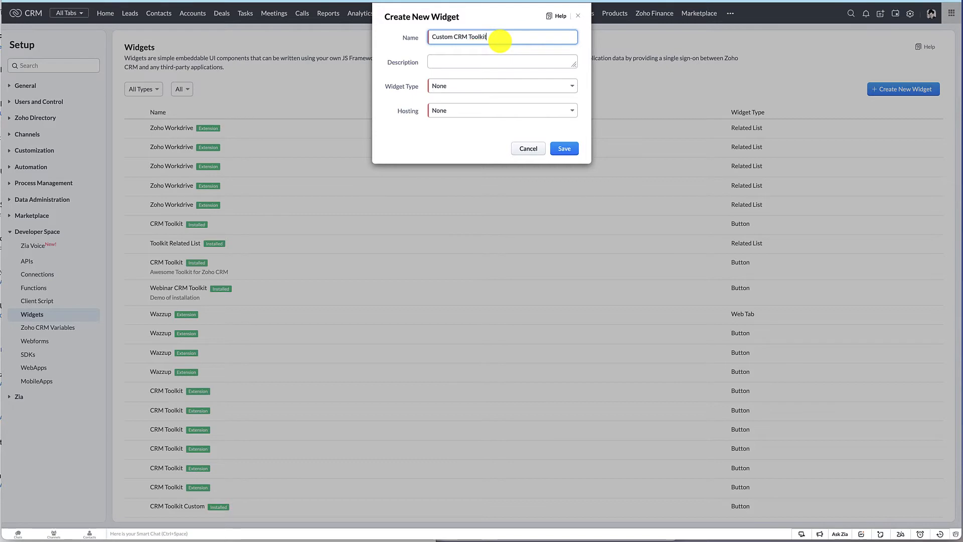
left_click(451, 85)
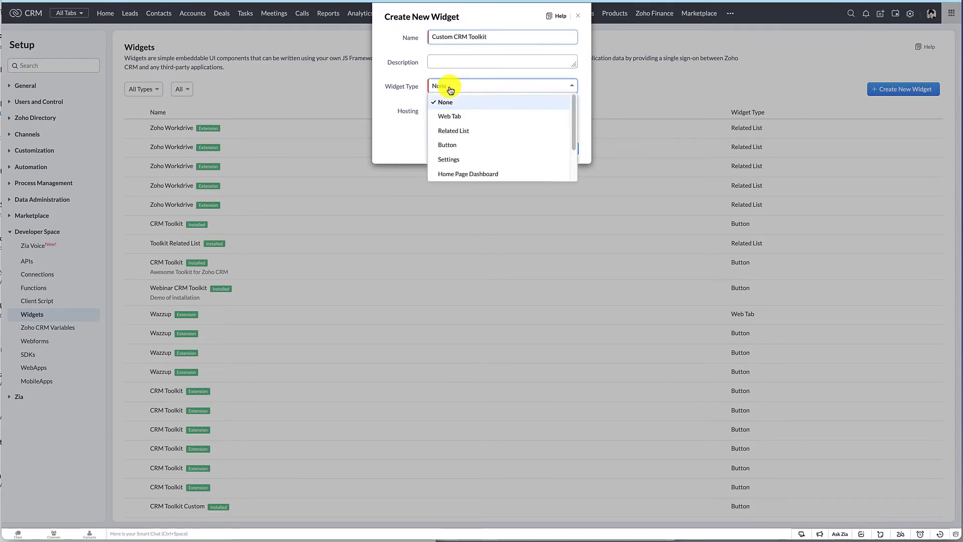
left_click(455, 146)
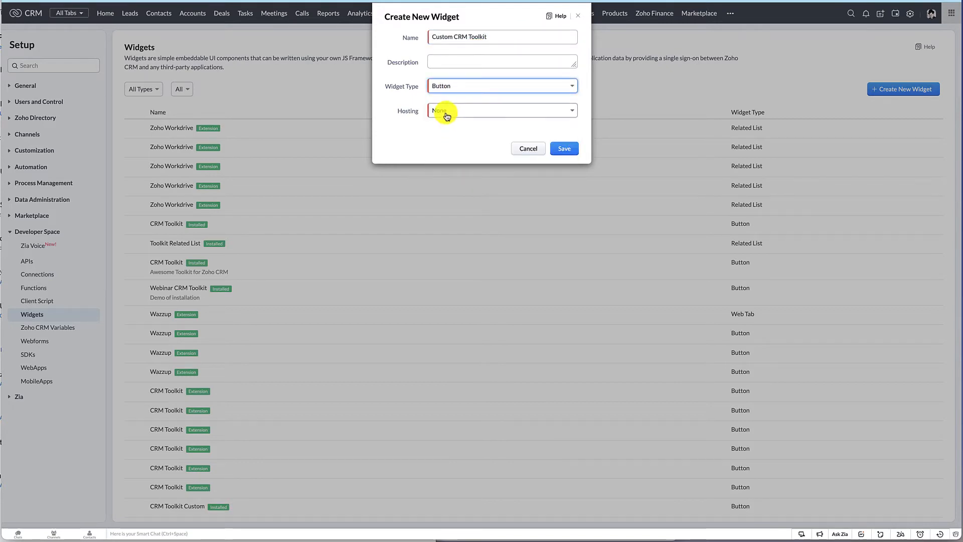
left_click(448, 112)
left_click(449, 157)
left_click(445, 134)
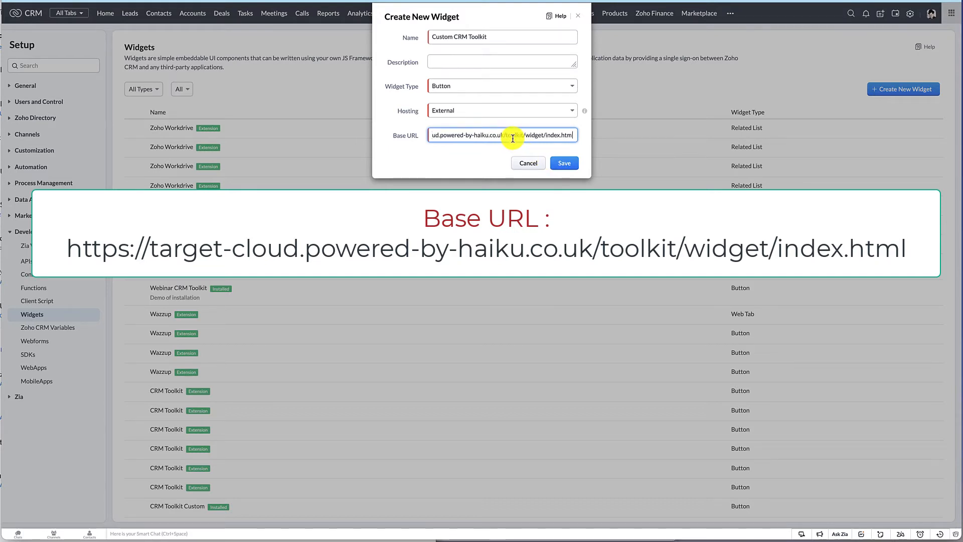
left_click(564, 163)
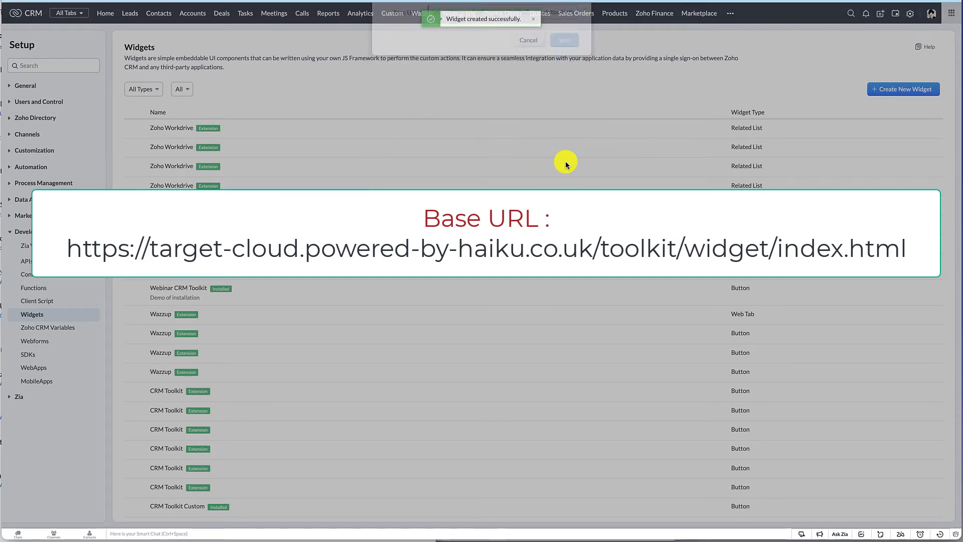
scroll(565, 165, "down", 2)
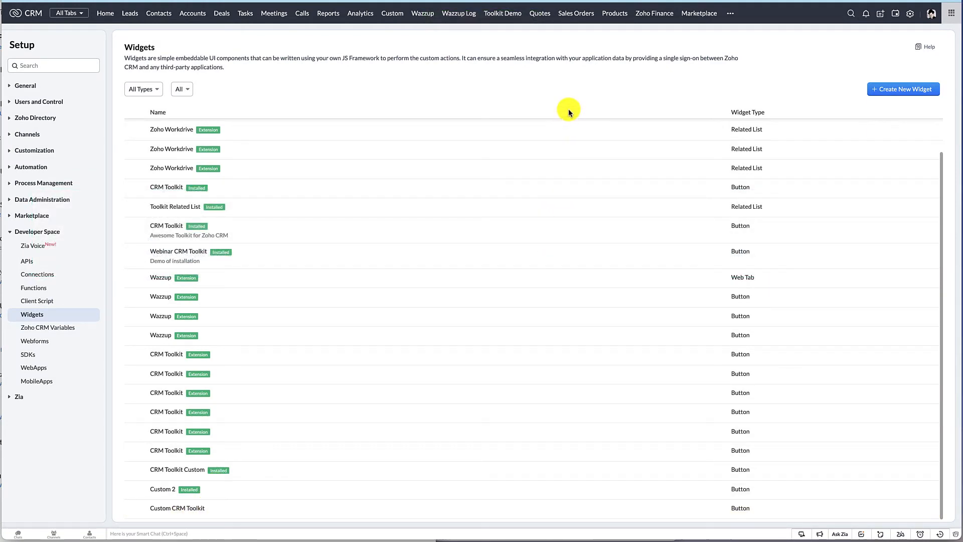
- Open the links and buttons settings of the Address Custom module
left_click(911, 15)
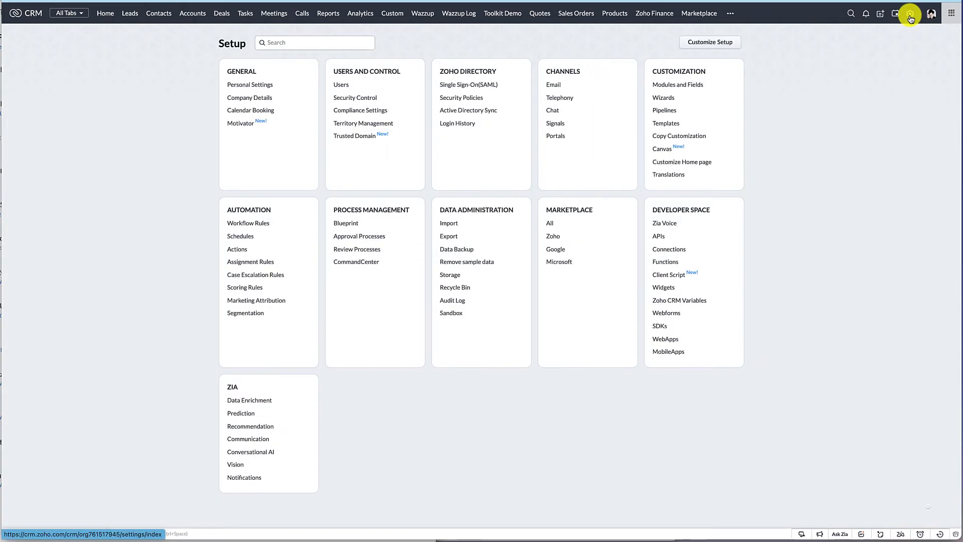
left_click(687, 84)
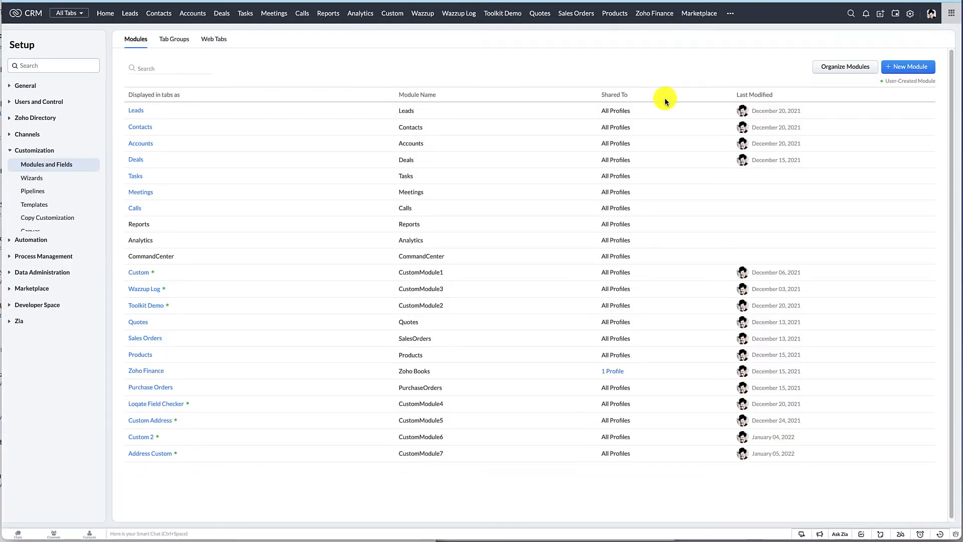
left_click(160, 454)
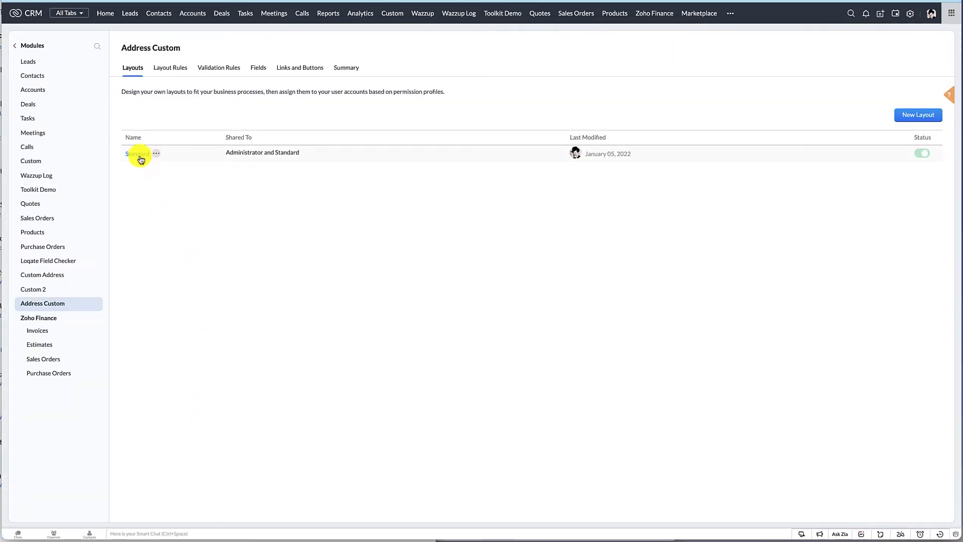
left_click(300, 67)
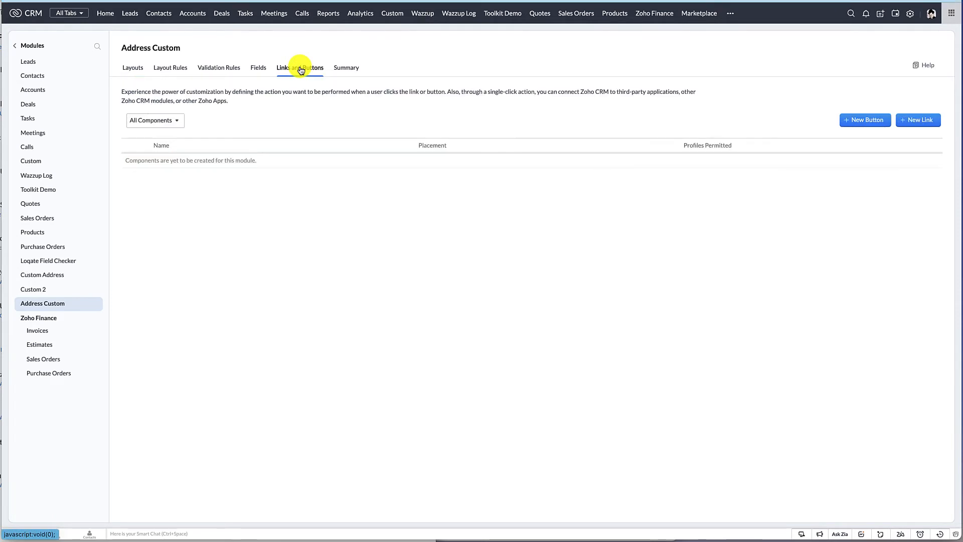
- Create an Address Lookup button on the Create/Clone page that opens the Custom CRM Toolkit widget for the Administrator and Standard profiles
left_click(854, 120)
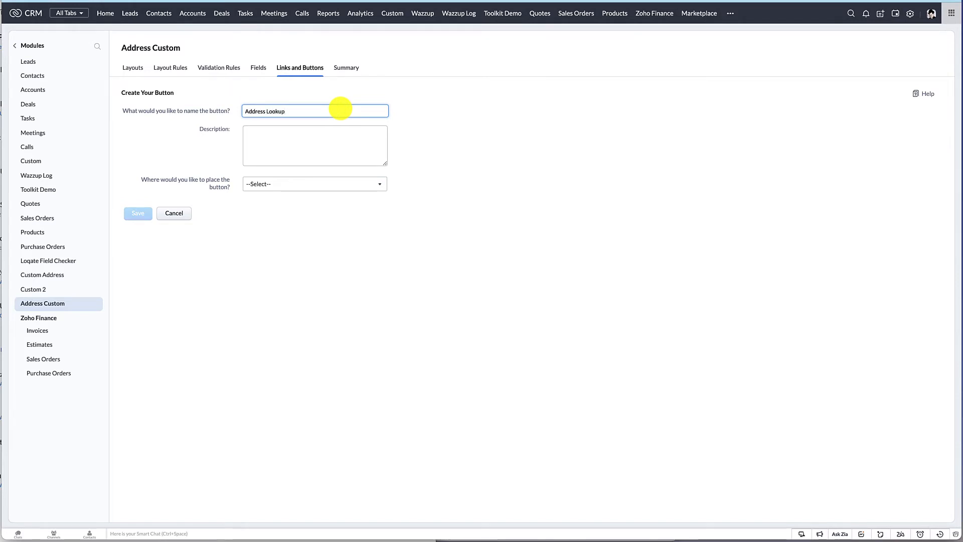
left_click(290, 185)
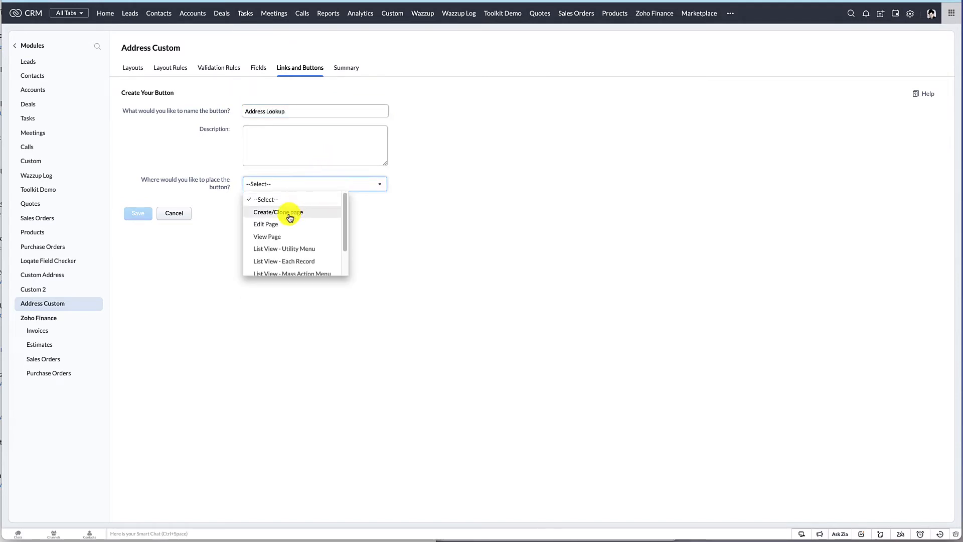
left_click(290, 213)
left_click(290, 214)
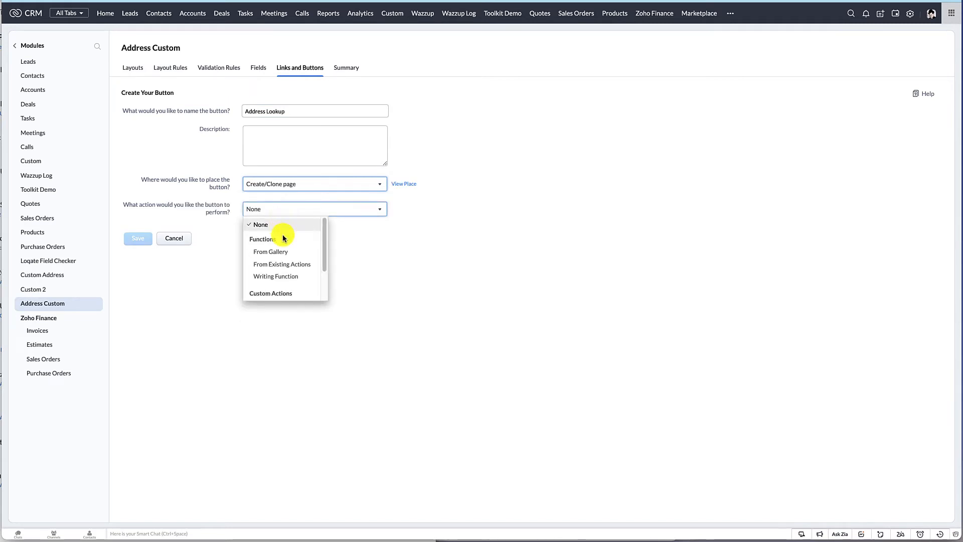
scroll(281, 240, "down", 1)
left_click(275, 291)
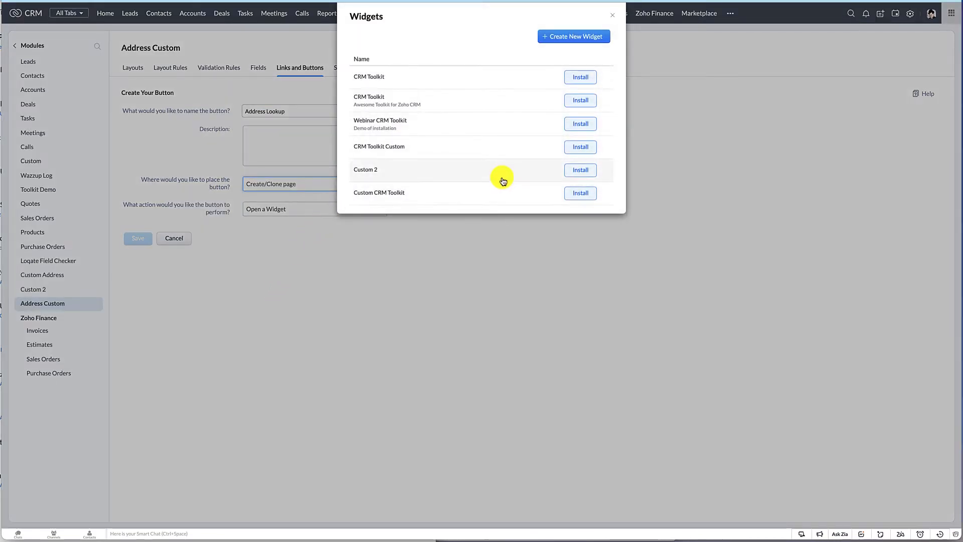
left_click(588, 194)
left_click(303, 238)
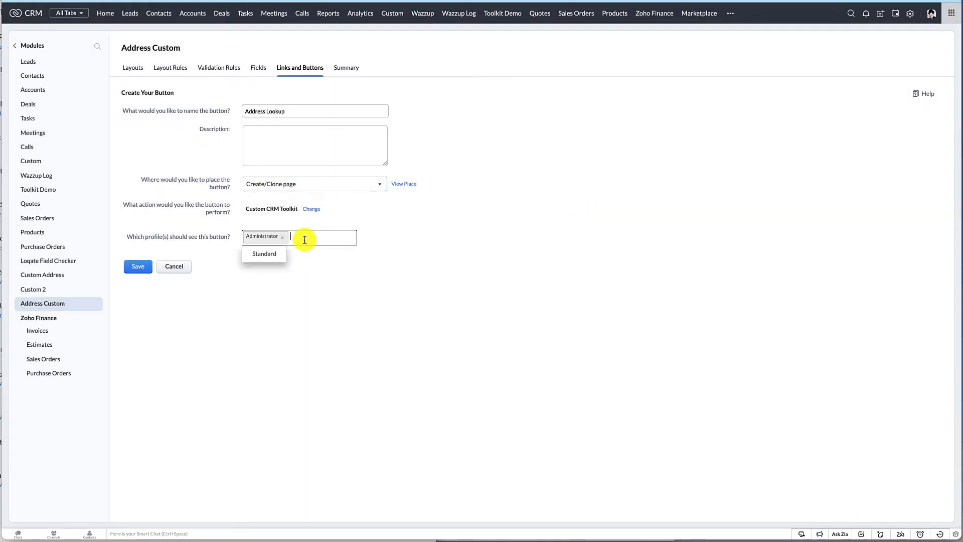
left_click(272, 254)
left_click(136, 266)
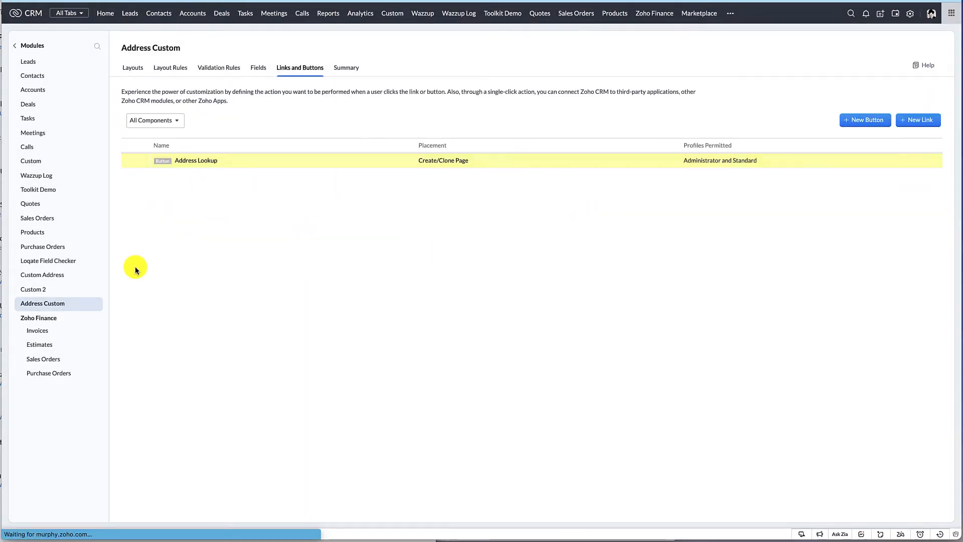
- Create a second Address Lookup button on the Edit Page that opens the Custom CRM Toolkit widget for the Administrator and Standard profiles
left_click(857, 120)
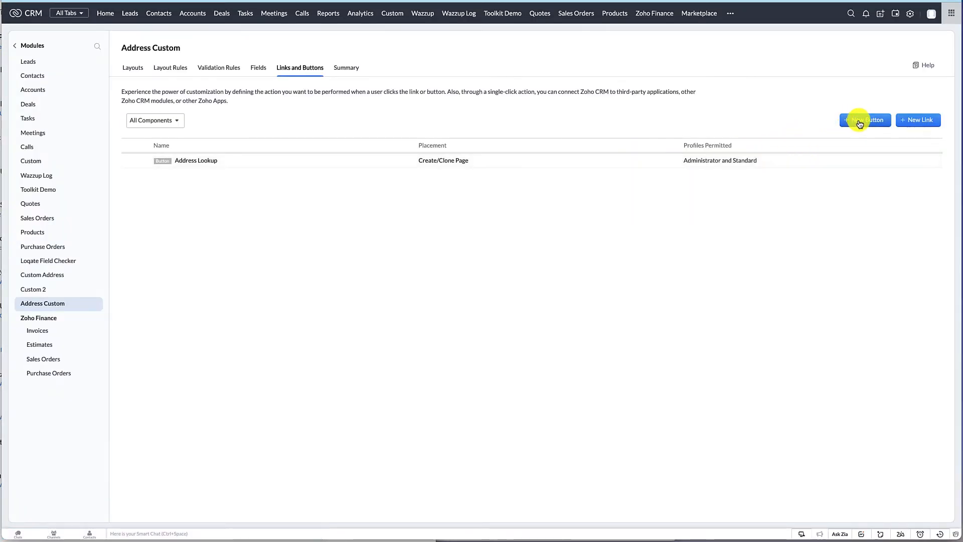
left_click(859, 122)
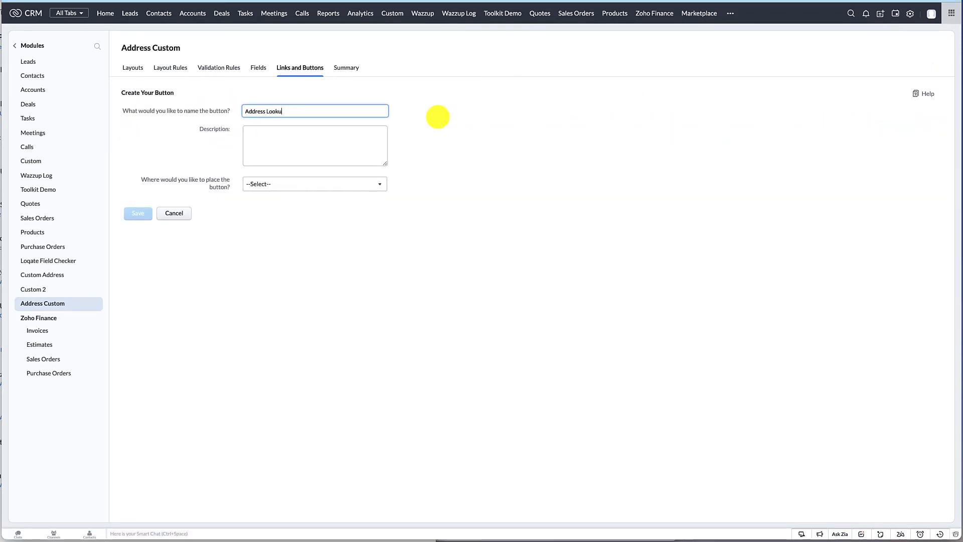
left_click(341, 184)
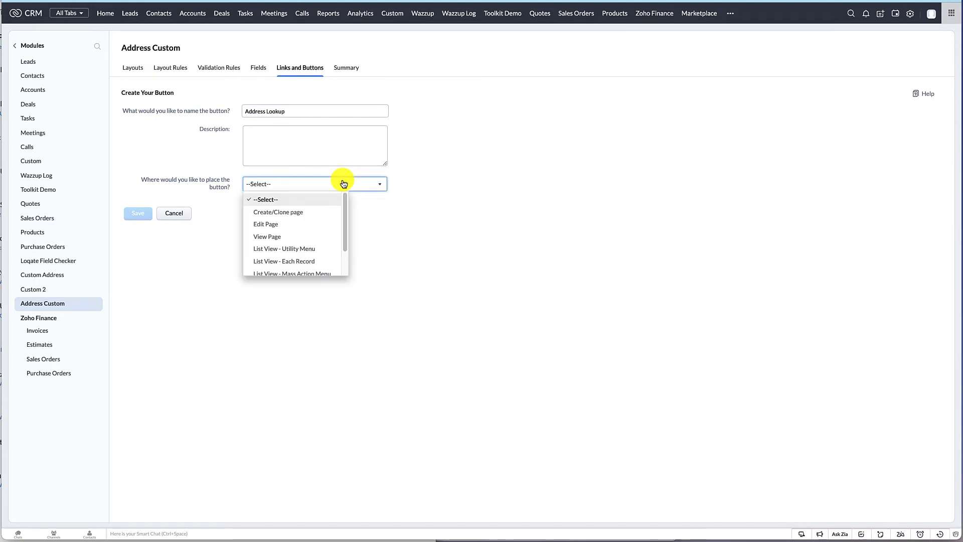
left_click(273, 224)
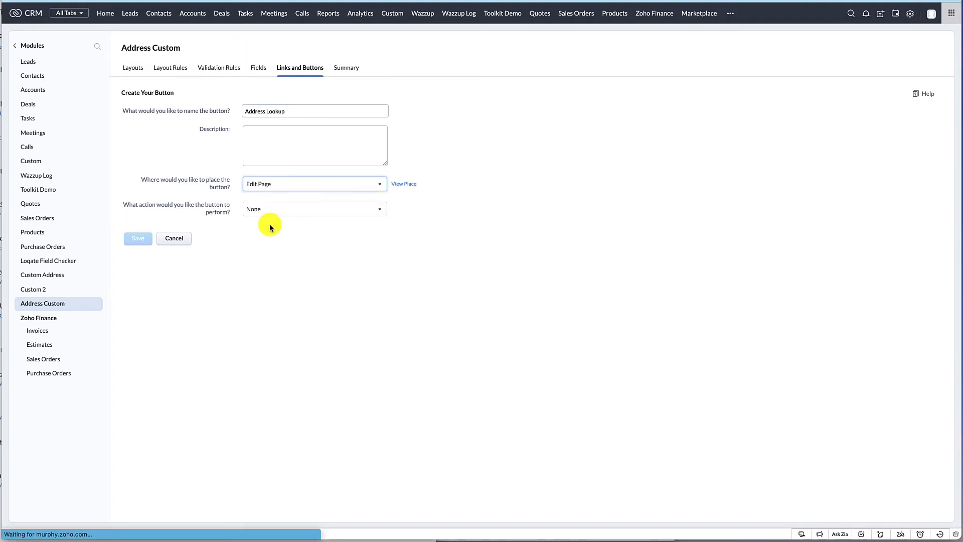
left_click(267, 211)
scroll(276, 254, "down", 2)
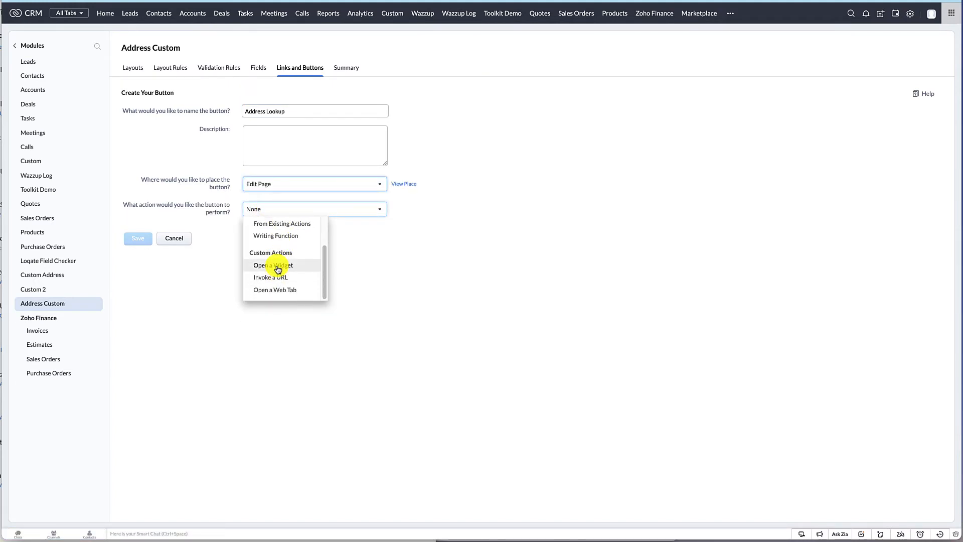
left_click(277, 266)
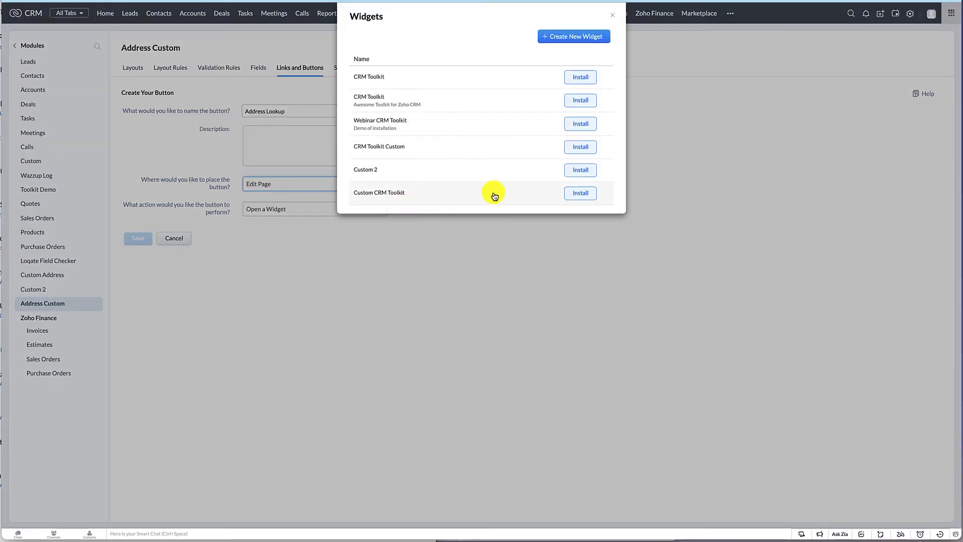
left_click(575, 194)
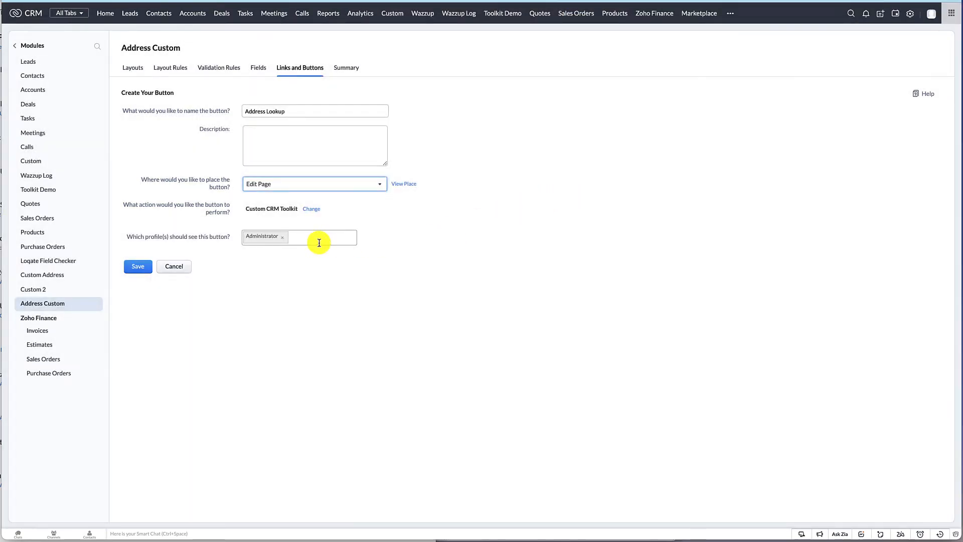
left_click(306, 238)
left_click(264, 253)
left_click(255, 282)
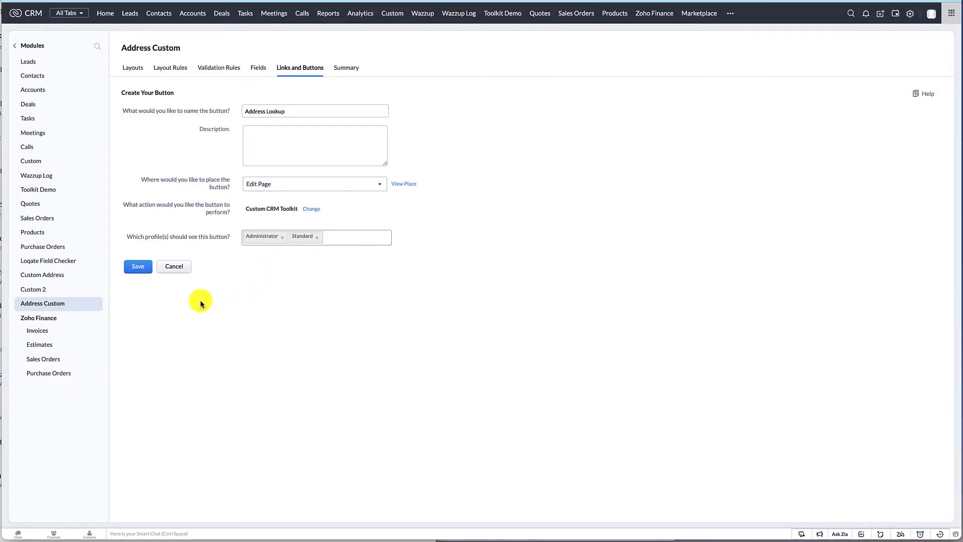
left_click(138, 266)
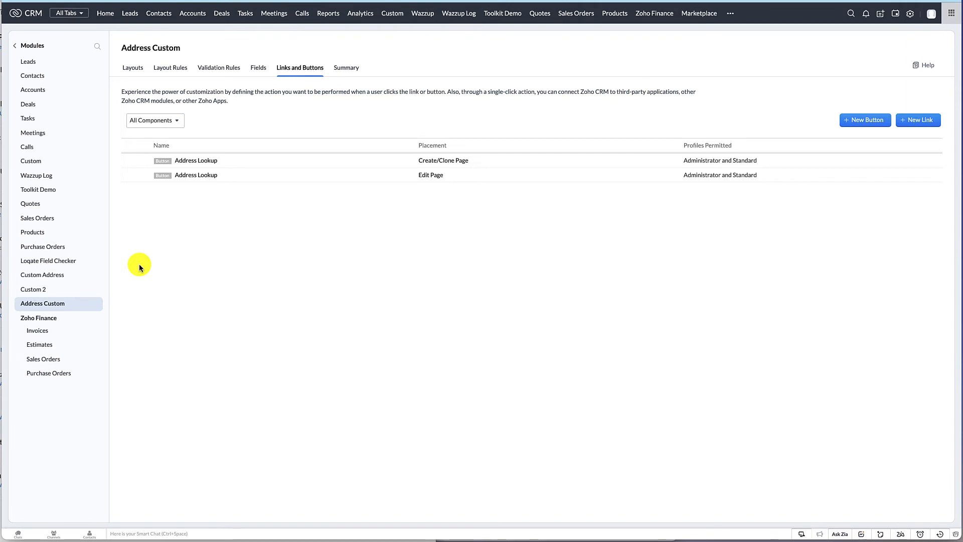
- Start a new Address Custom record and open the toolkit configuration through Address Lookup
left_click(731, 16)
left_click(730, 90)
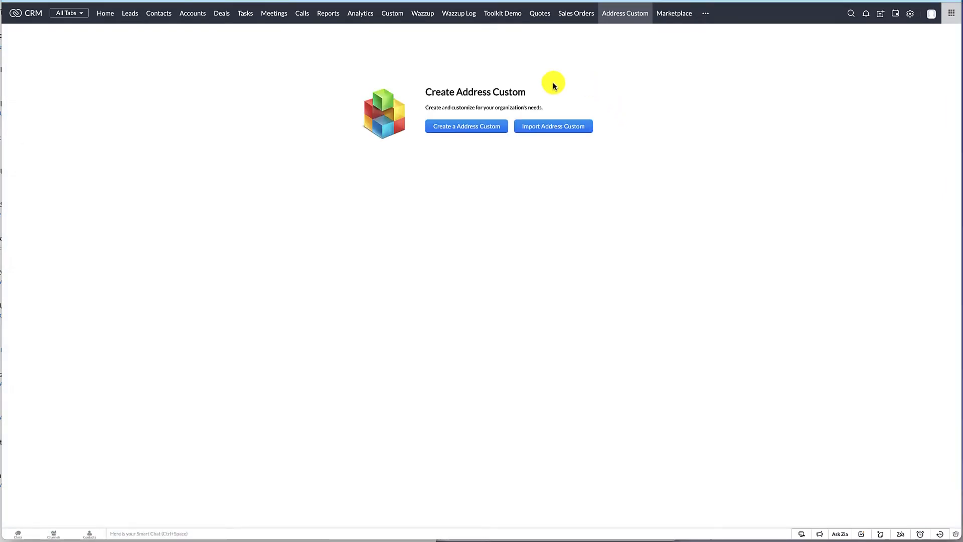
left_click(479, 129)
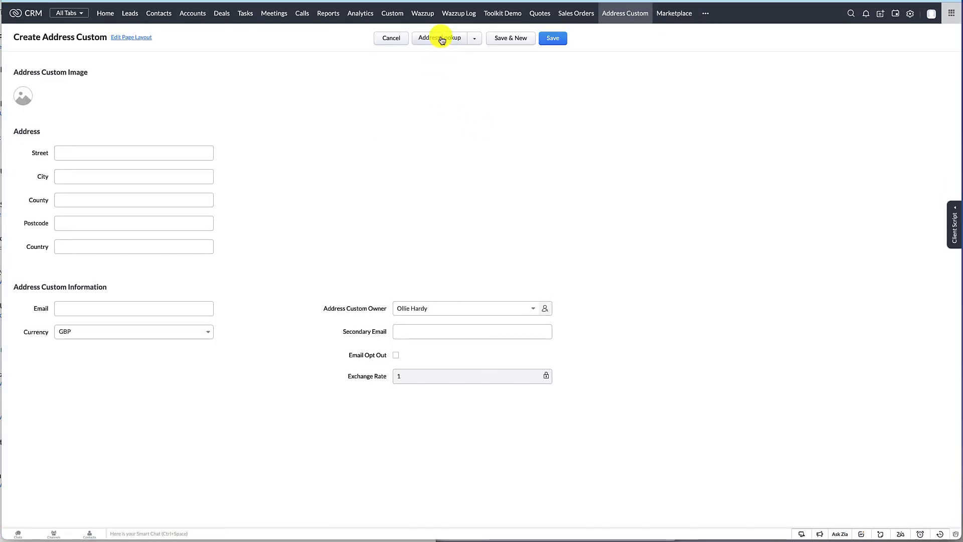
left_click(442, 40)
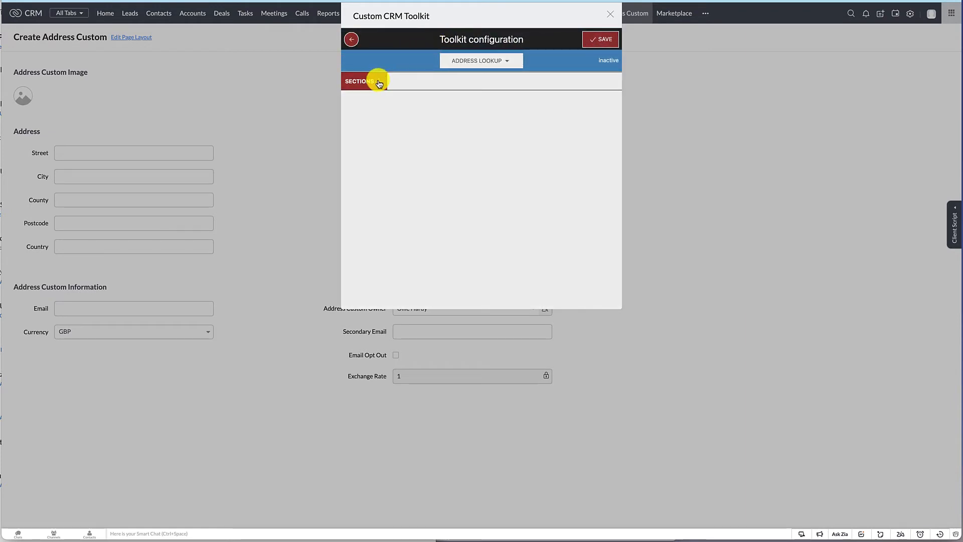
- Add a section named Address to the Address Lookup configuration
left_click(379, 83)
left_click(397, 113)
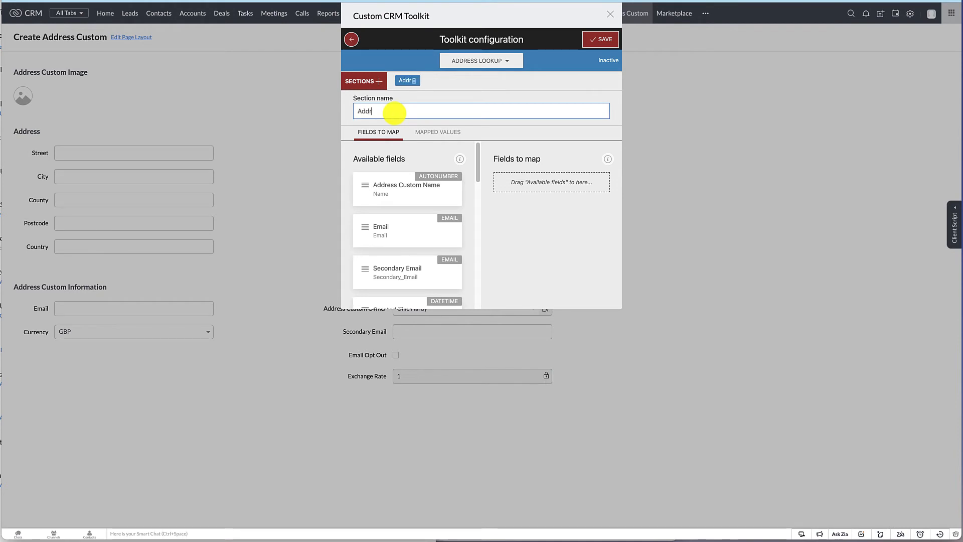
left_click(363, 123)
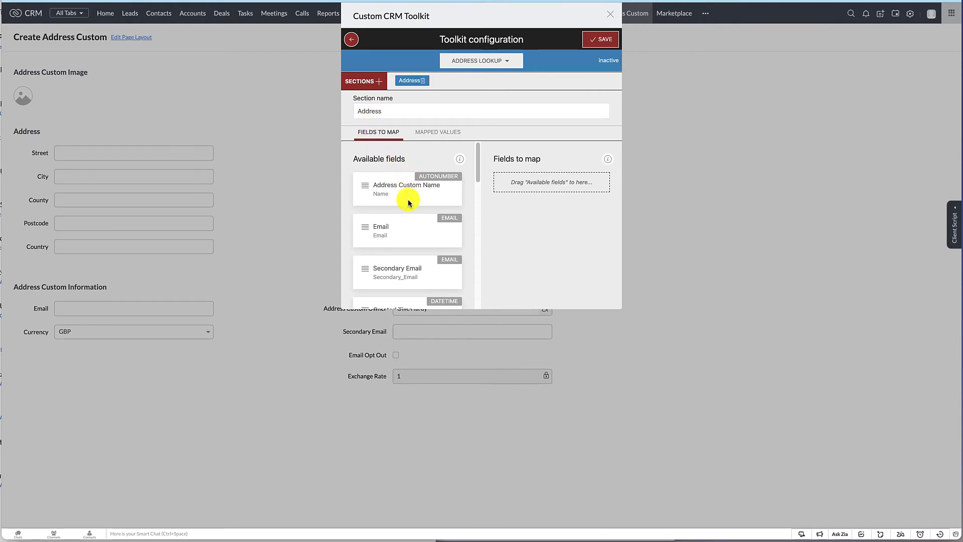
- Add the Street, City, County, Postcode and Country fields to the Address section's fields to map, in that order
scroll(408, 201, "down", 5)
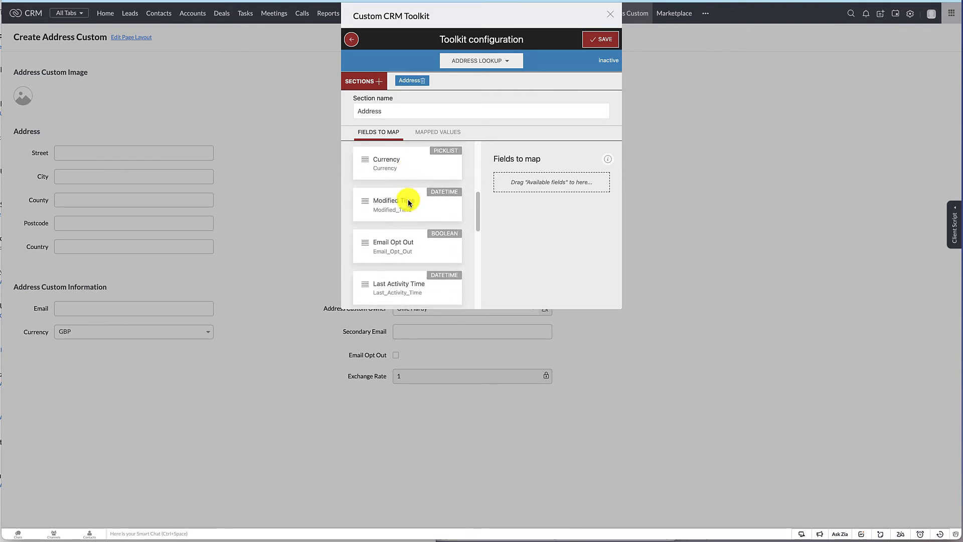
scroll(407, 201, "down", 5)
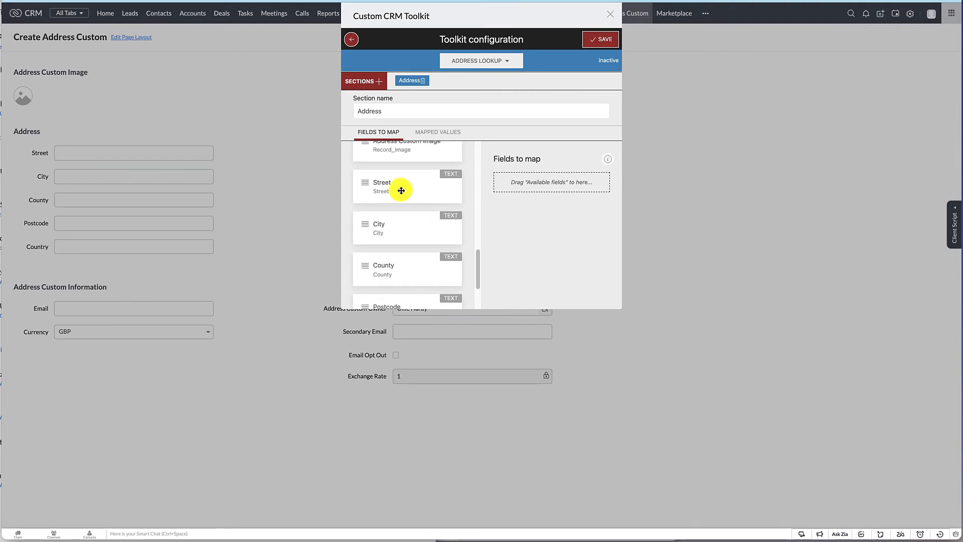
left_click_drag(401, 190, 525, 192)
left_click_drag(396, 185, 504, 226)
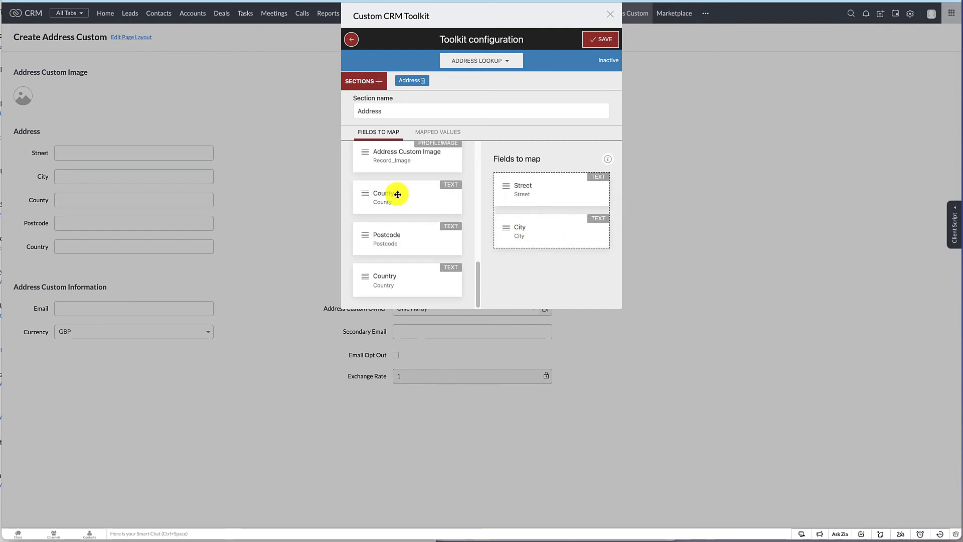
left_click_drag(397, 194, 547, 260)
left_click_drag(432, 243, 557, 281)
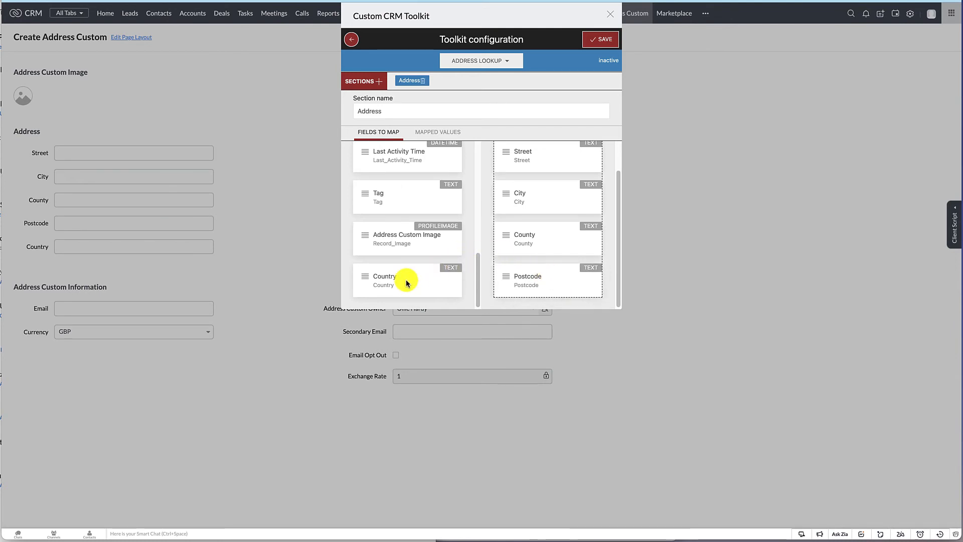
left_click_drag(407, 283, 558, 296)
left_click_drag(558, 286, 556, 282)
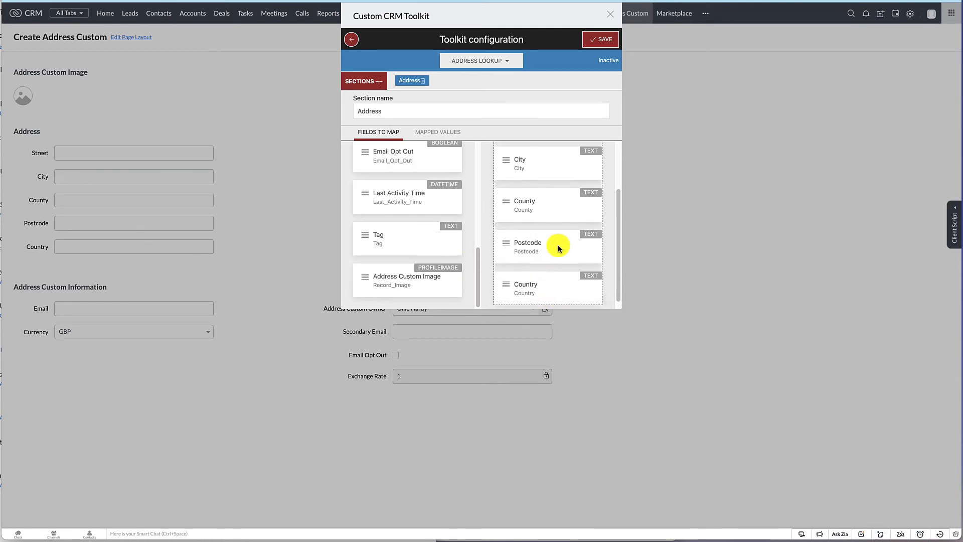
- Map lookup values to all five fields, including Building Number to Street, Province Name to County, Postal Code to Postcode and Country Name to Country, and save
left_click(440, 131)
left_click_drag(425, 236, 530, 198)
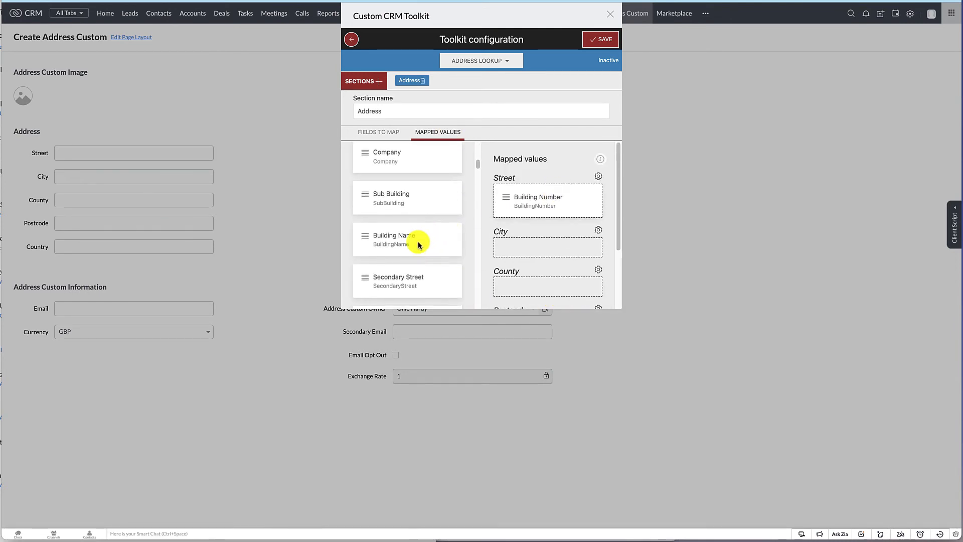
scroll(418, 243, "down", 1)
left_click_drag(408, 256, 549, 216)
scroll(417, 223, "down", 2)
left_click_drag(394, 265, 548, 290)
scroll(428, 227, "down", 3)
left_click_drag(405, 290, 545, 205)
scroll(419, 243, "down", 1)
left_click_drag(434, 257, 547, 259)
left_click_drag(401, 263, 540, 280)
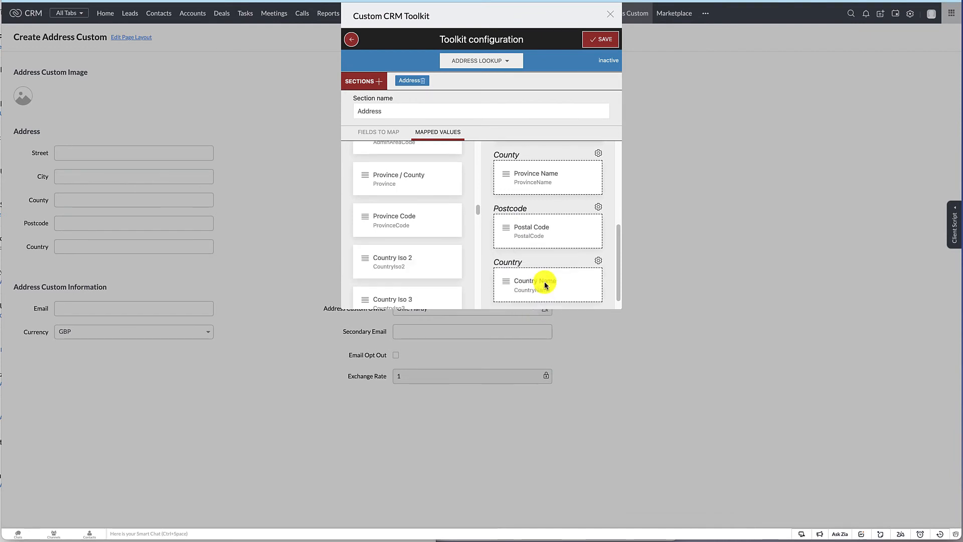
left_click(607, 38)
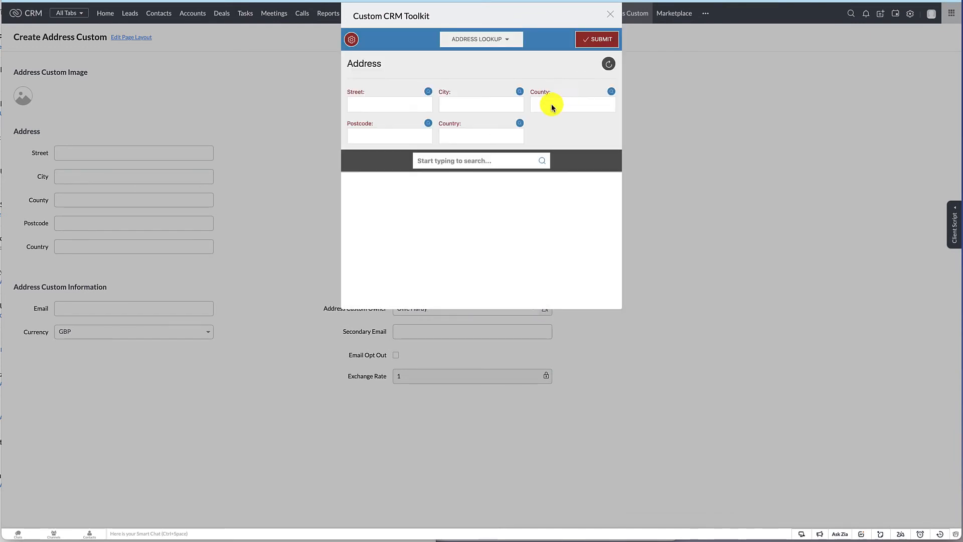
- Fill the new record's address by looking up a postcode and choosing the fourth property on the expanded street, submit it and save the record
left_click(479, 161)
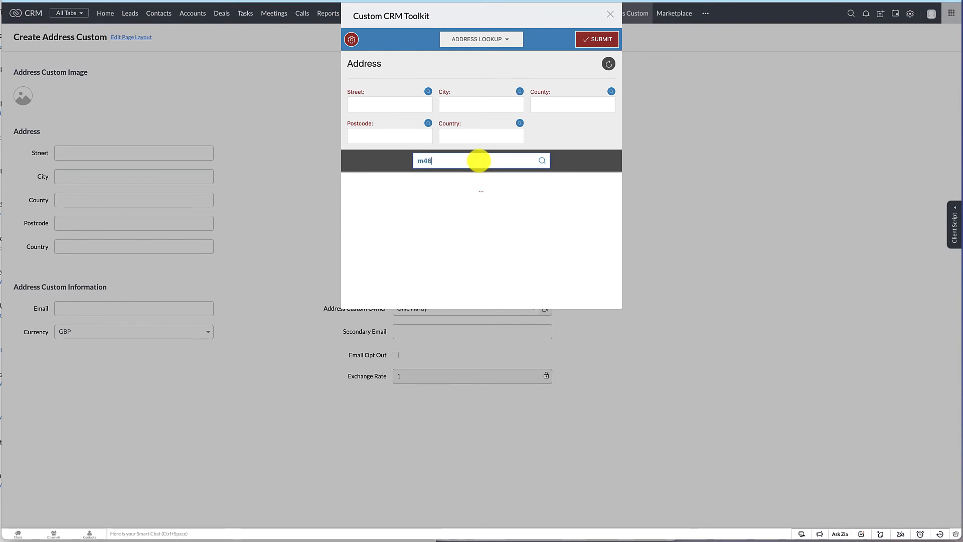
type("m46 9nb")
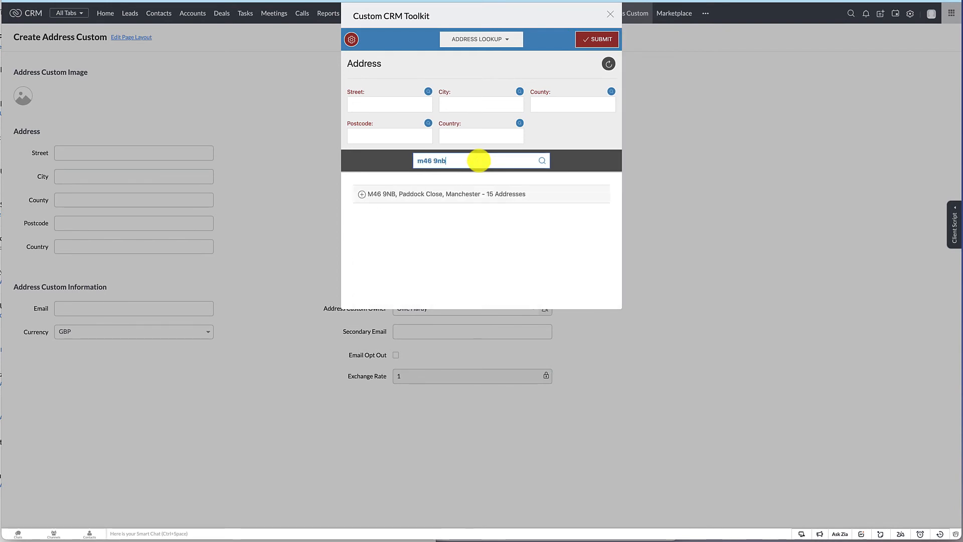
left_click(459, 196)
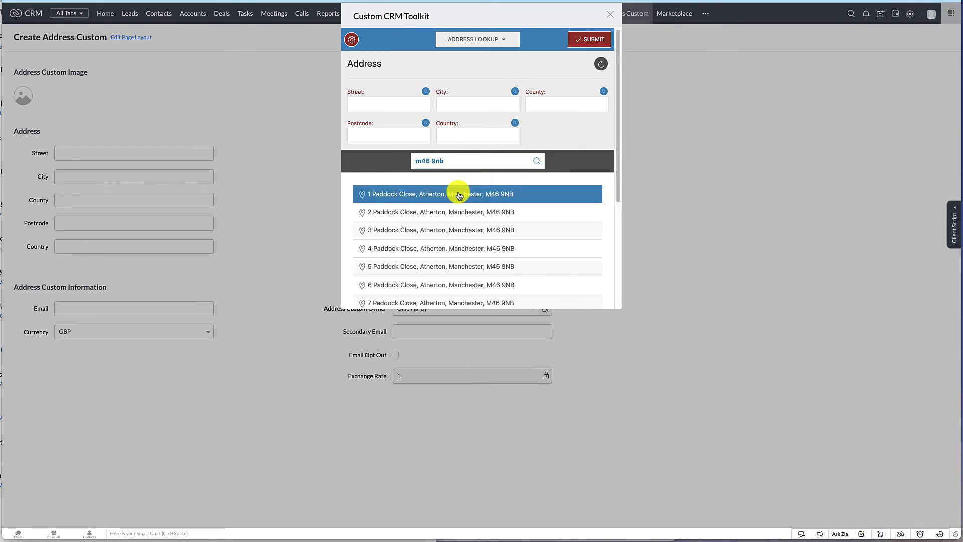
left_click(434, 249)
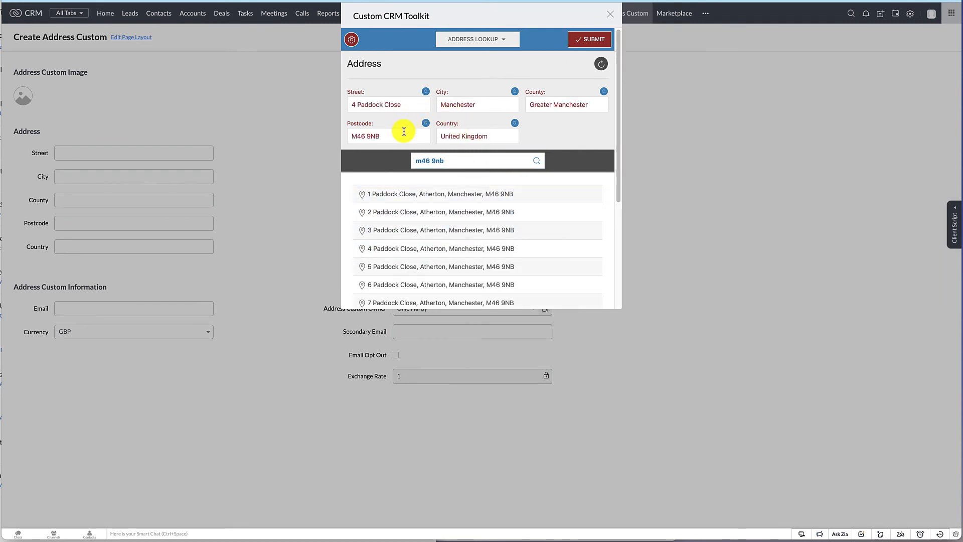
left_click(587, 43)
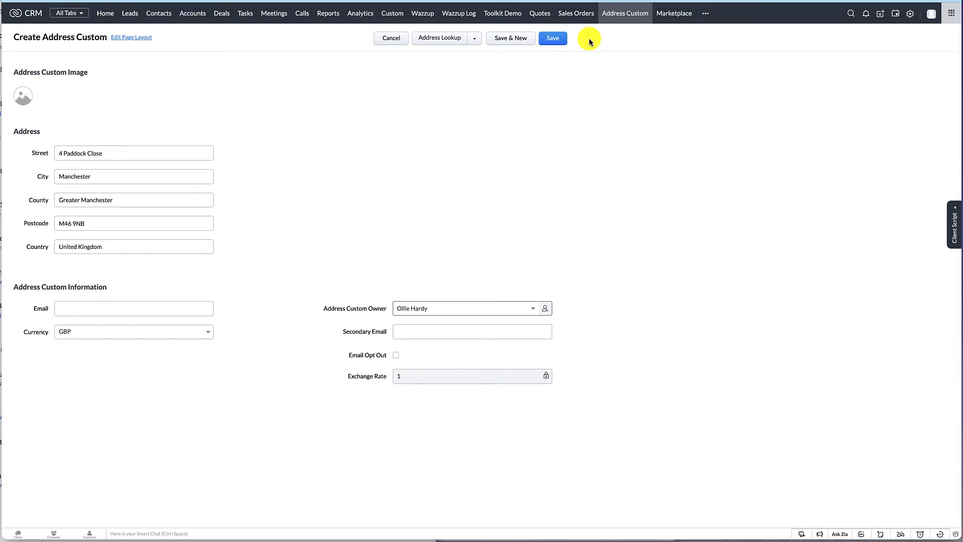
left_click(556, 39)
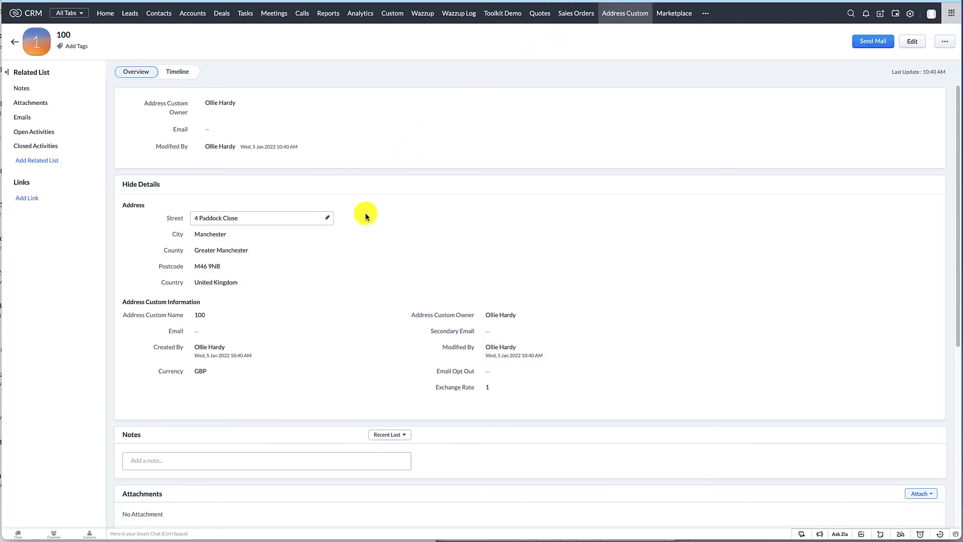
- Edit the saved record, replace its address with the first Address Lookup result for a different postcode, and save the record
left_click(910, 45)
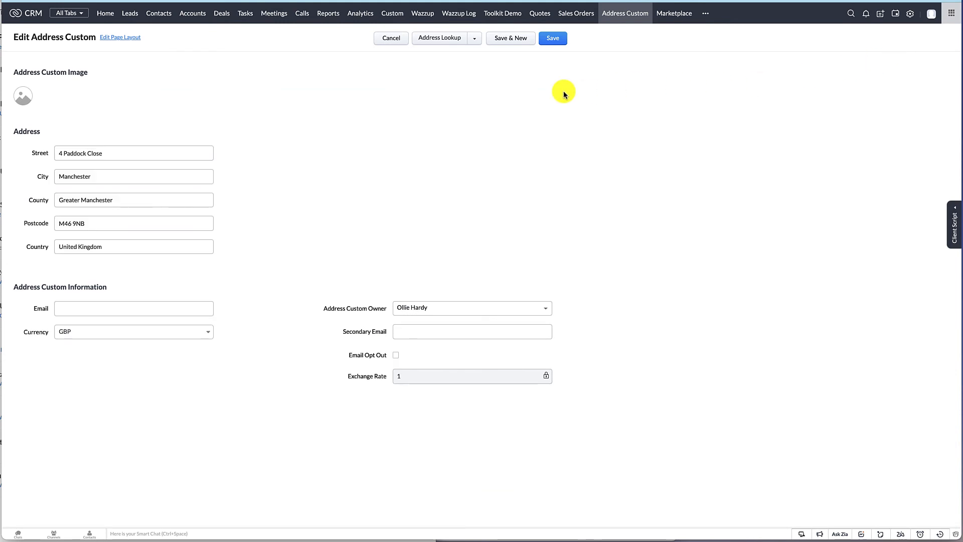
left_click(445, 38)
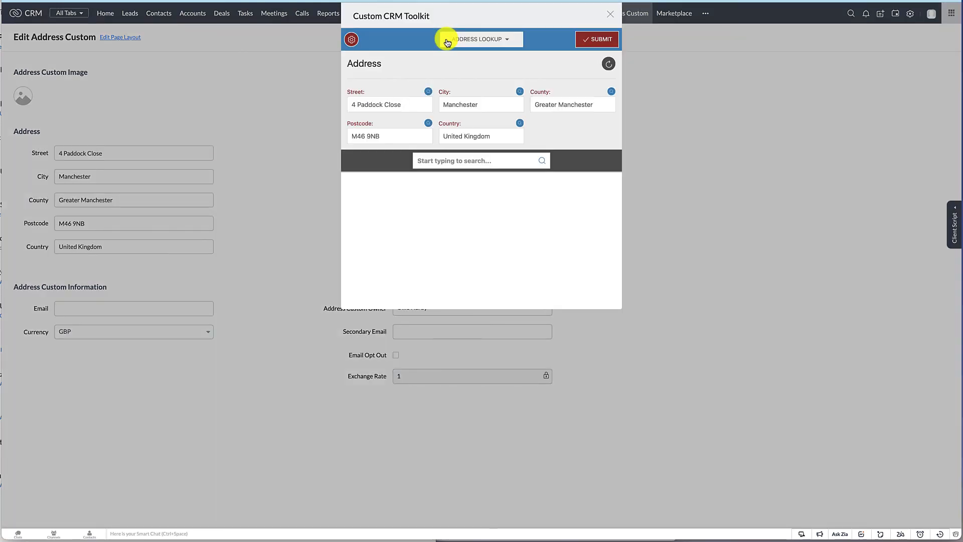
left_click(458, 162)
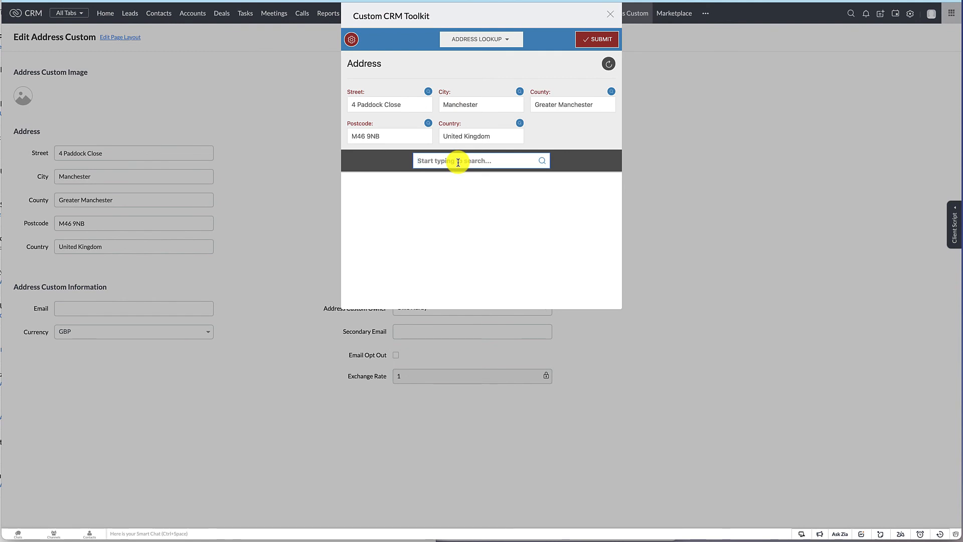
type("pr4 4td")
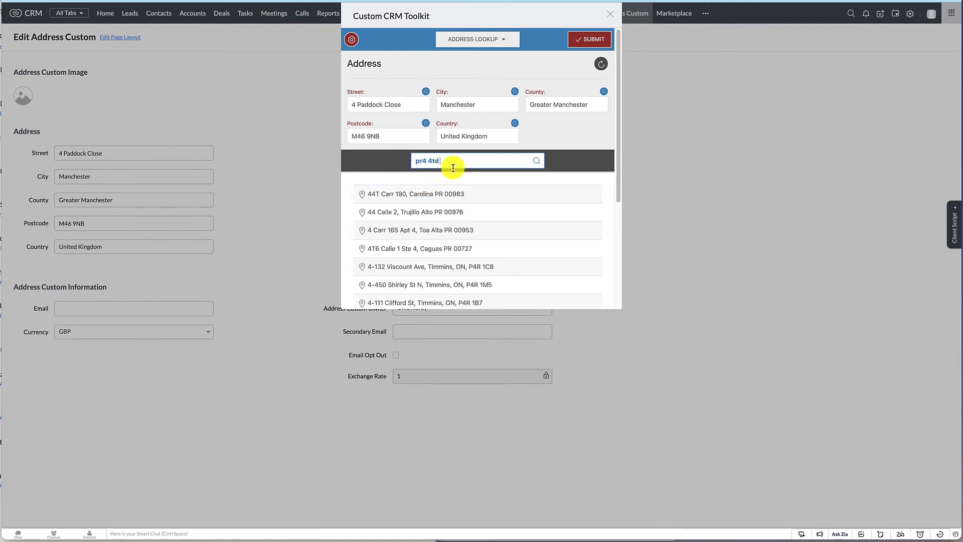
left_click(444, 193)
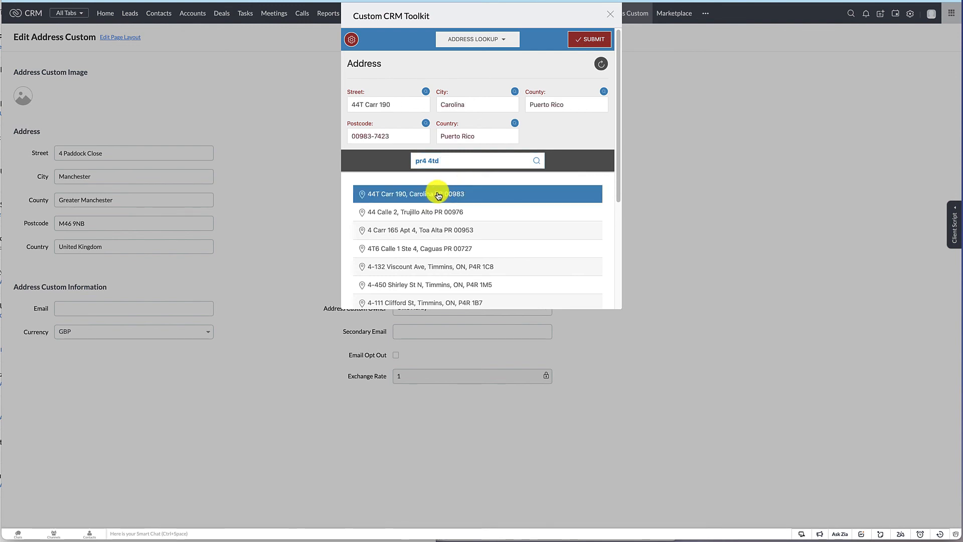
left_click(587, 40)
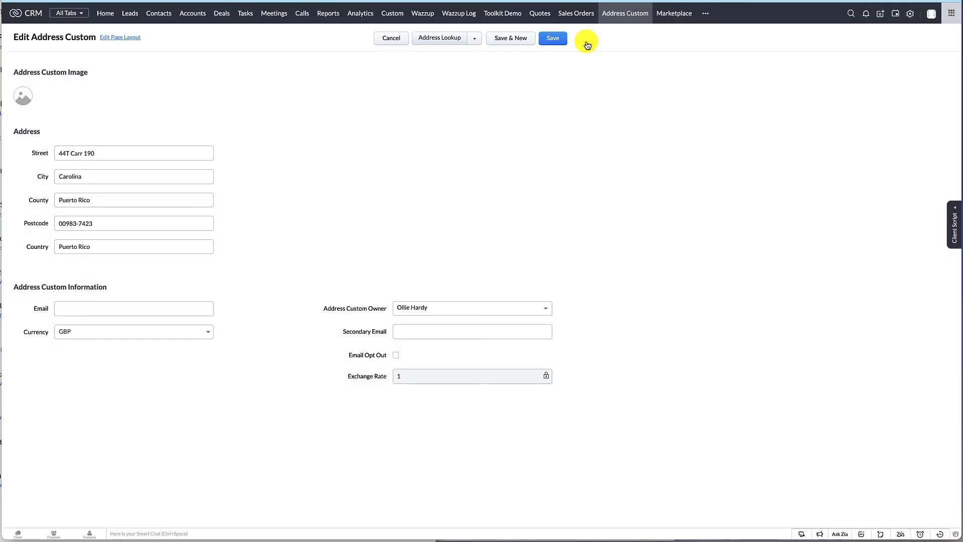
left_click(554, 40)
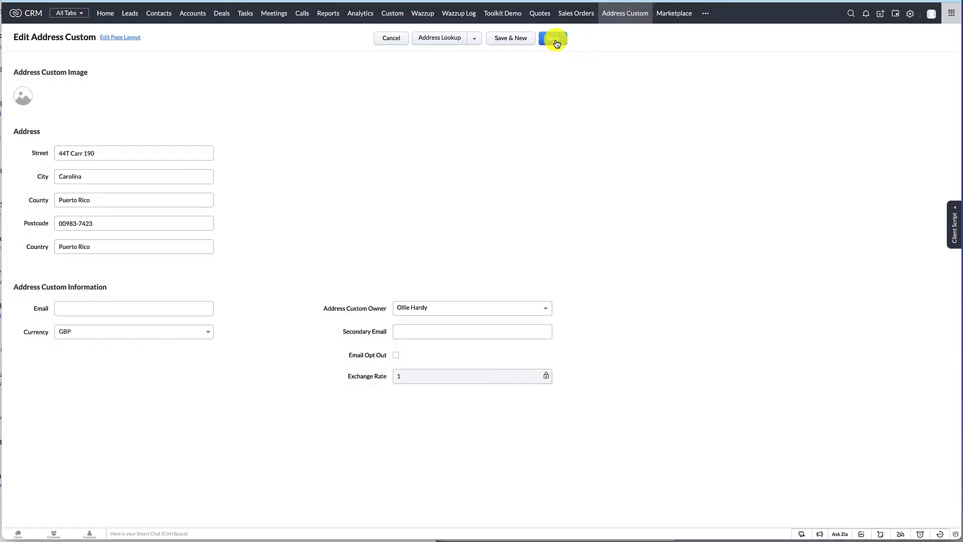